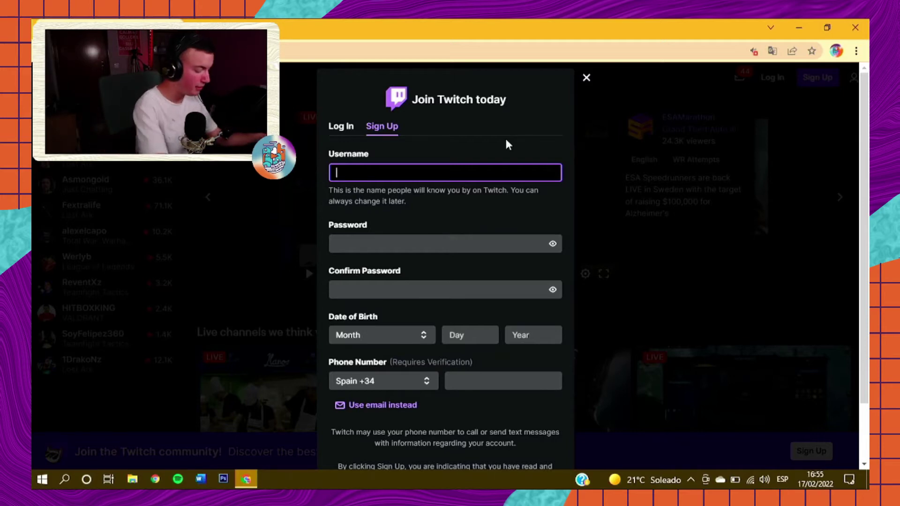
Step: Enter the username poblet_info, replacing the invalid dot with an underscore
text(poblet.info)
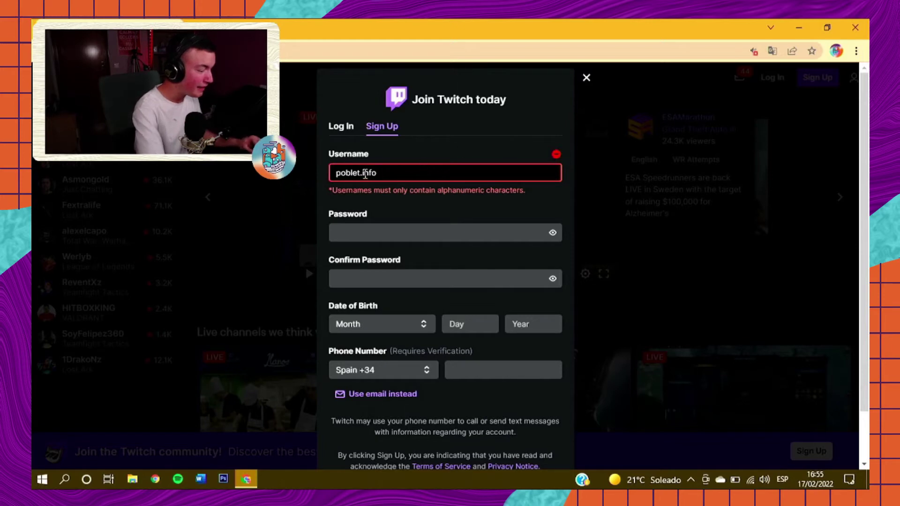
click(365, 174)
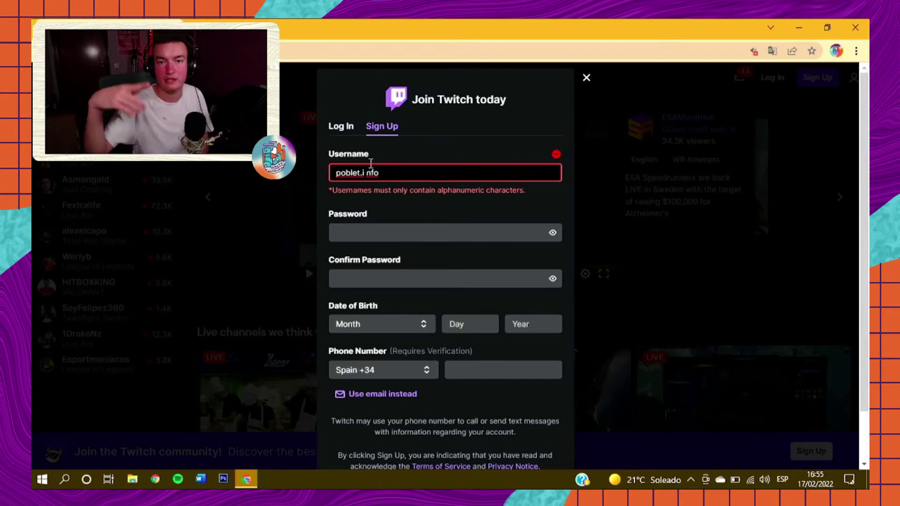
key(BackSpace)
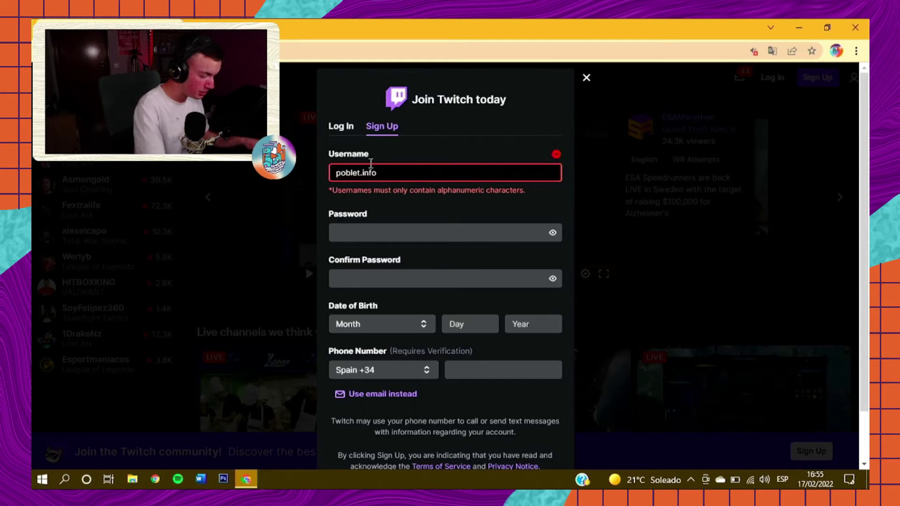
key(Left)
key(BackSpace)
text(_)
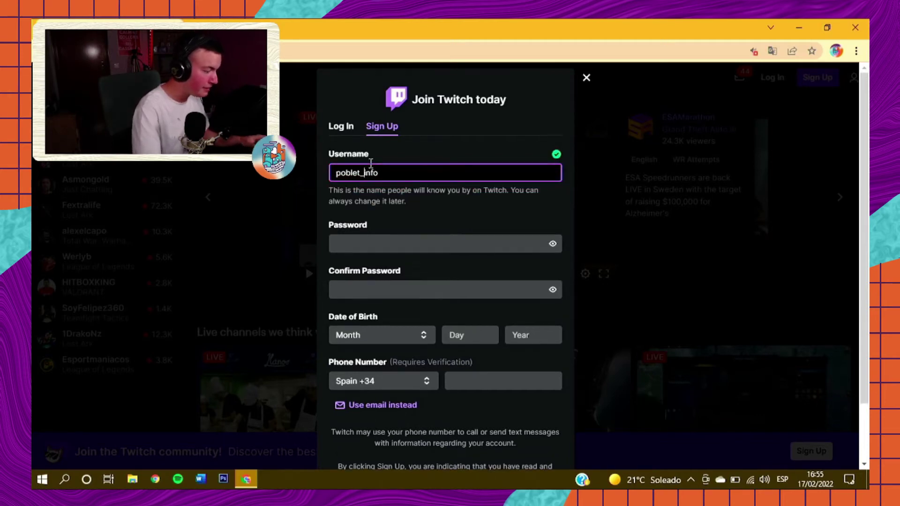
Step: Accept Chrome's suggested strong password, switch to e-mail sign-up, enter the e-mail address and submit
click(375, 241)
click(379, 258)
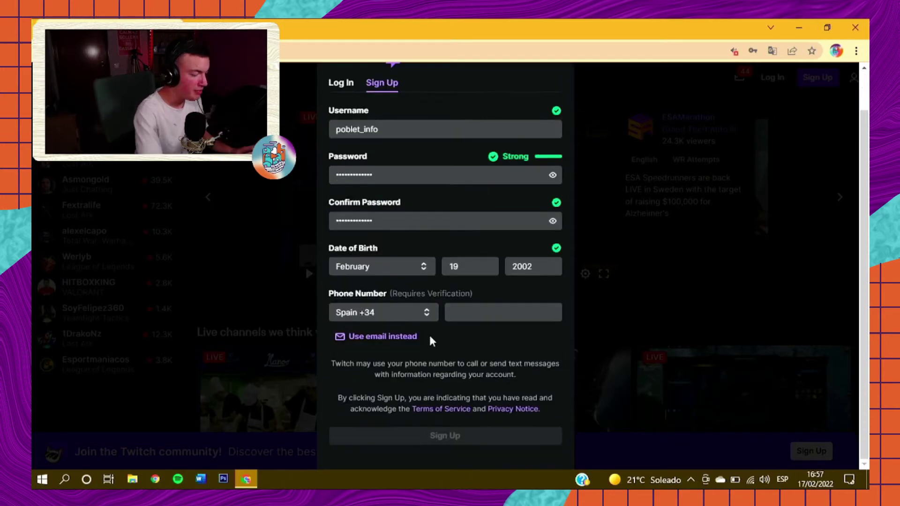
click(415, 341)
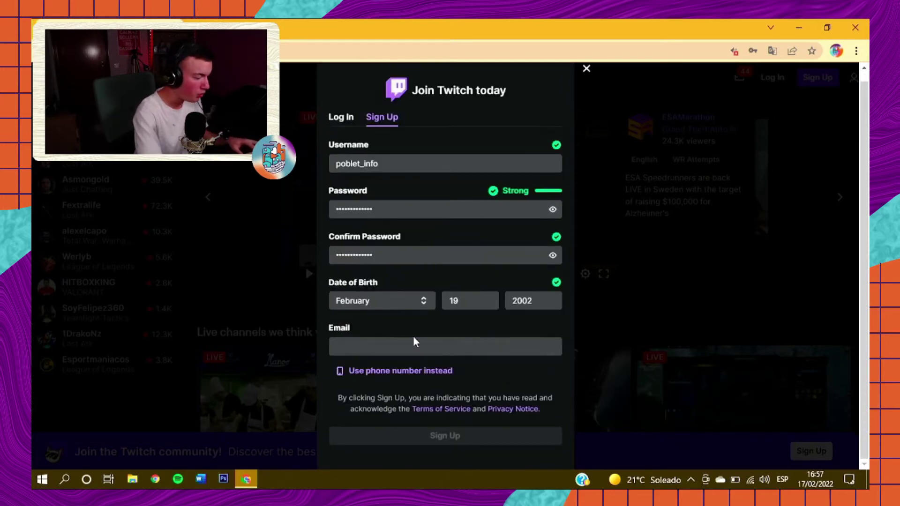
click(418, 347)
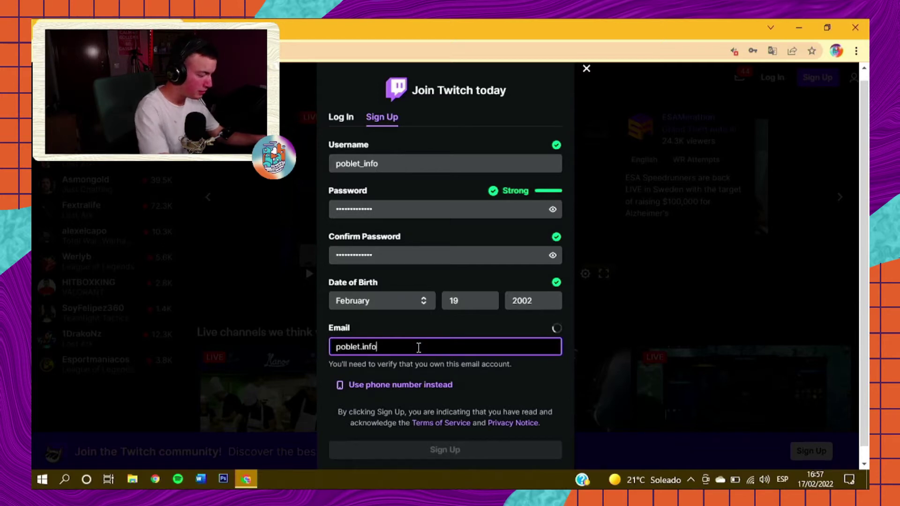
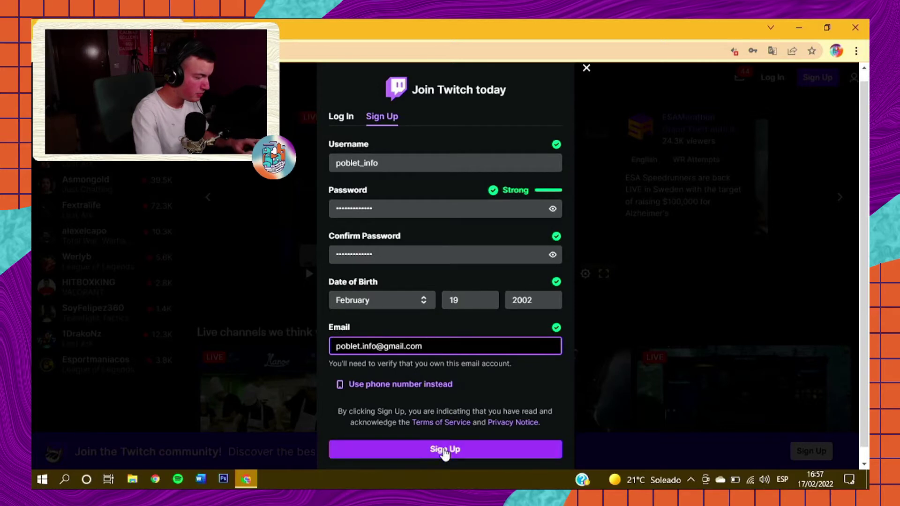
click(444, 450)
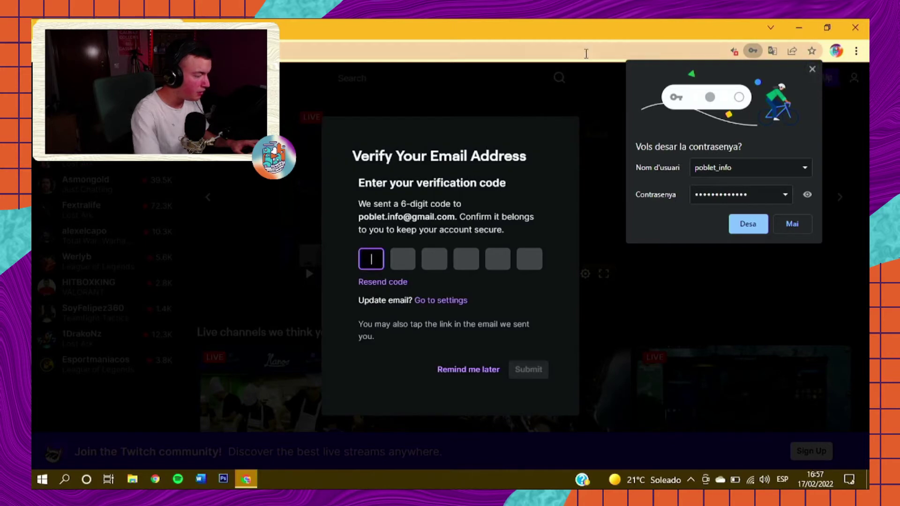
Step: Copy the verification code from Twitch's Gmail message and paste it into Twitch's verification dialog
click(812, 70)
key(ctrl+t)
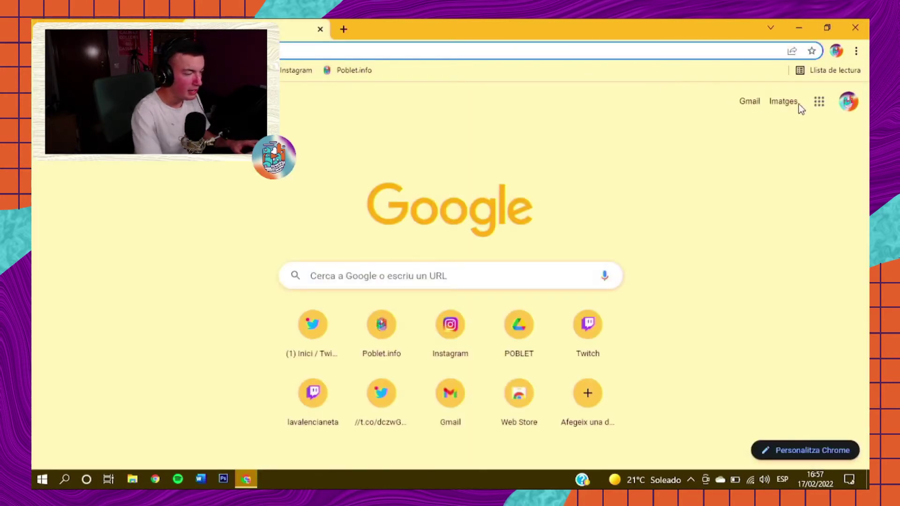
click(743, 102)
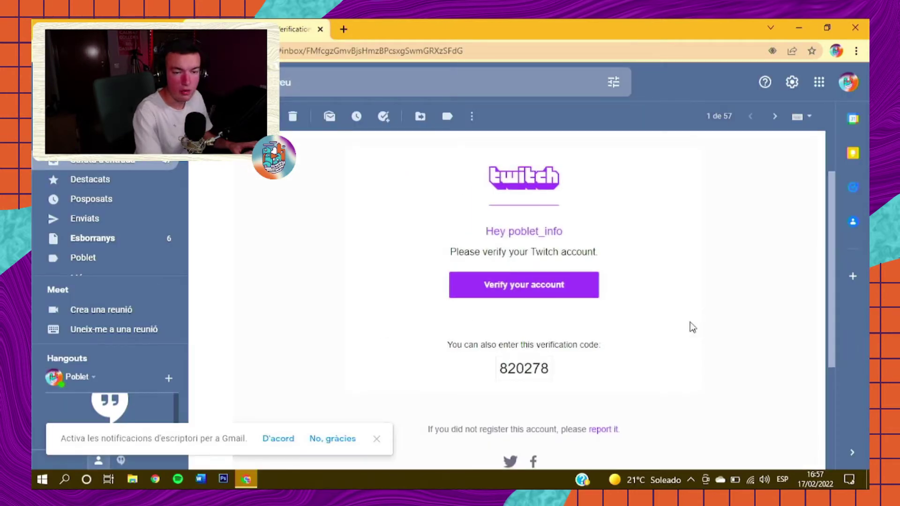
double_click(511, 370)
key(ctrl+c)
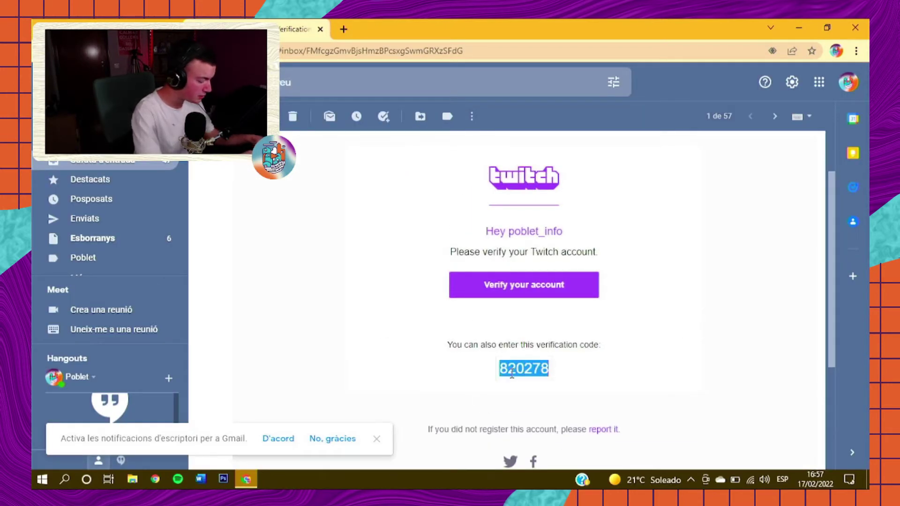
click(106, 19)
key(ctrl+v)
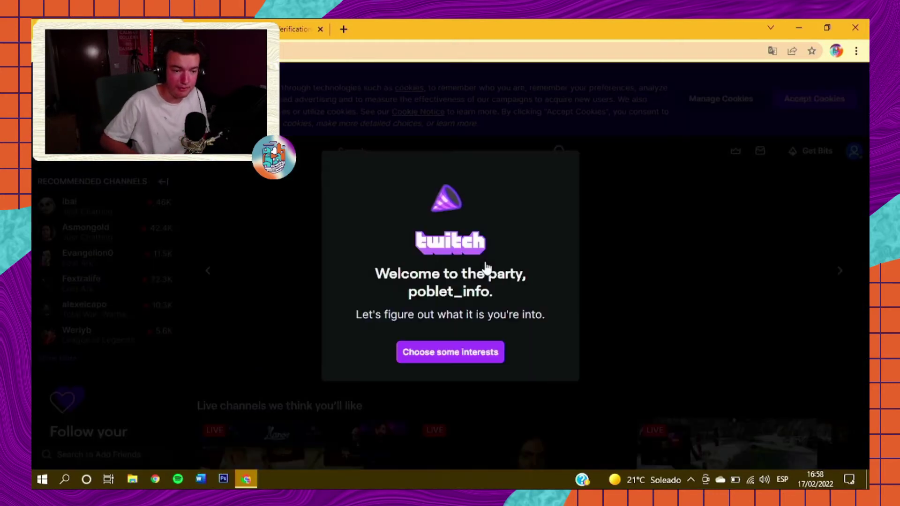
Step: Close the welcome modal and go to Panel de control del creador from the avatar menu
click(809, 137)
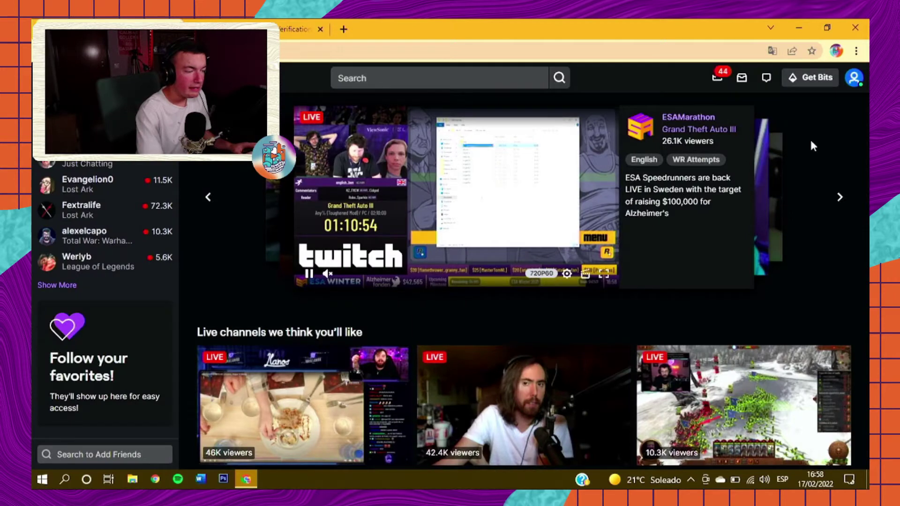
click(854, 80)
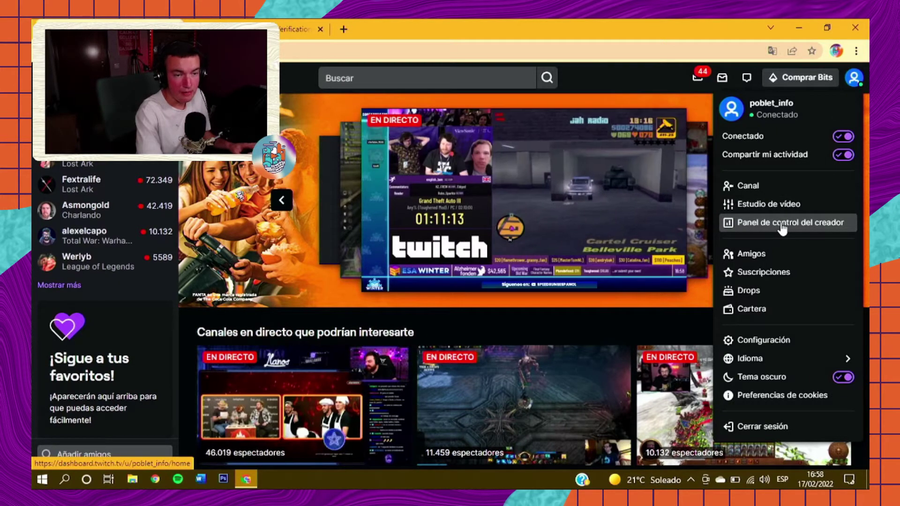
click(781, 225)
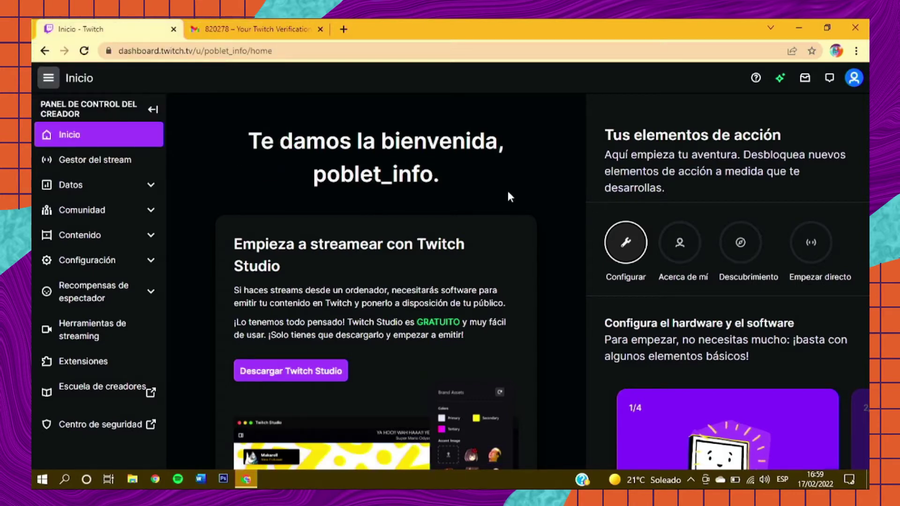
Step: Go to Gestor del stream, dismiss the animated emotes notice, and open Editar información del stream
scroll(510, 197, down, 2)
scroll(510, 196, down, 4)
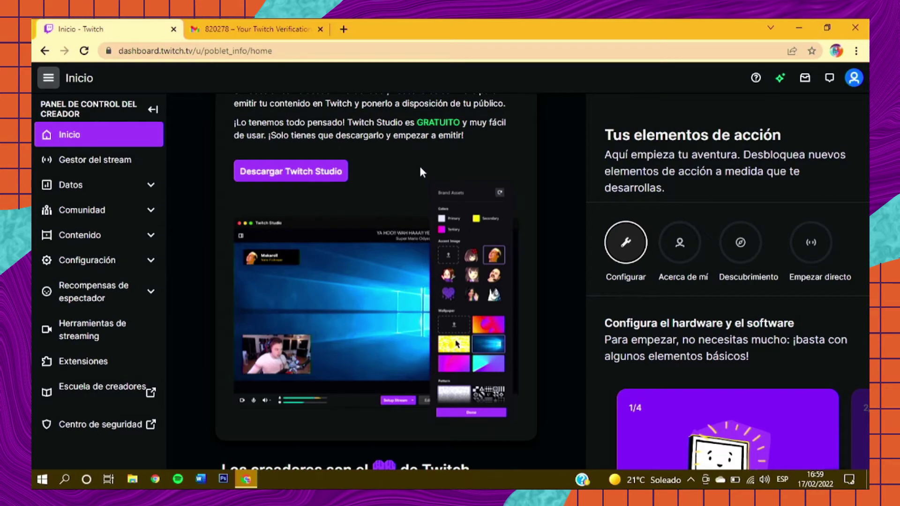
click(135, 168)
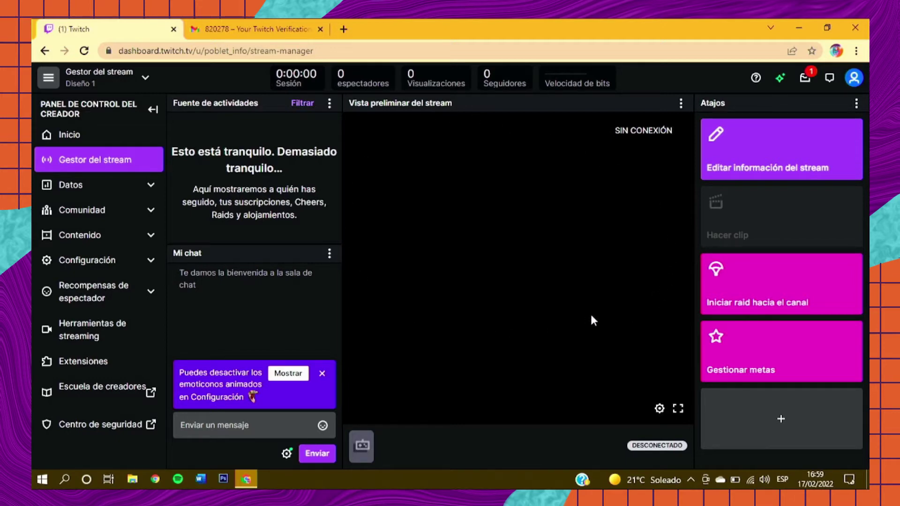
click(321, 374)
triple_click(223, 158)
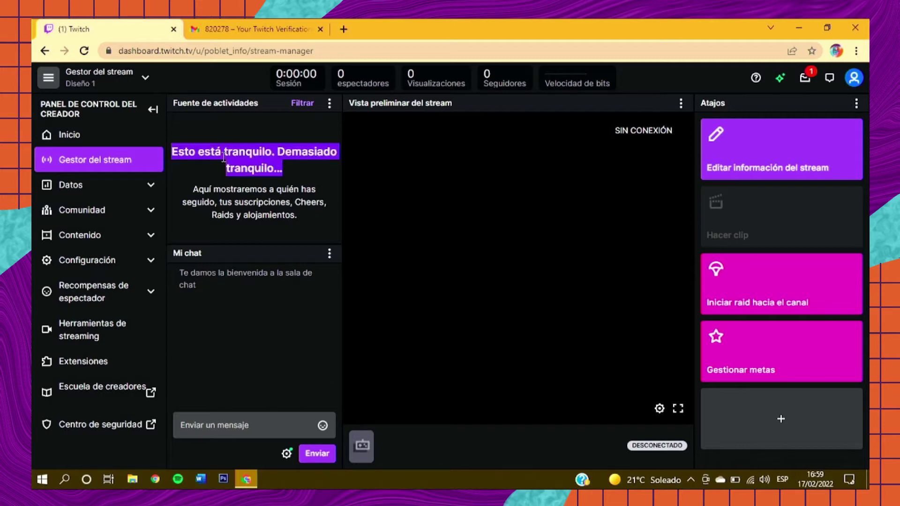
click(223, 158)
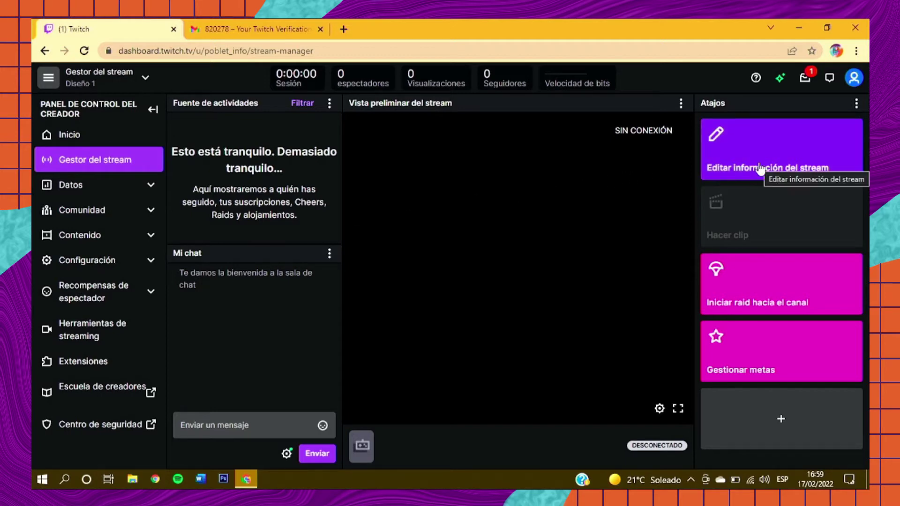
click(748, 142)
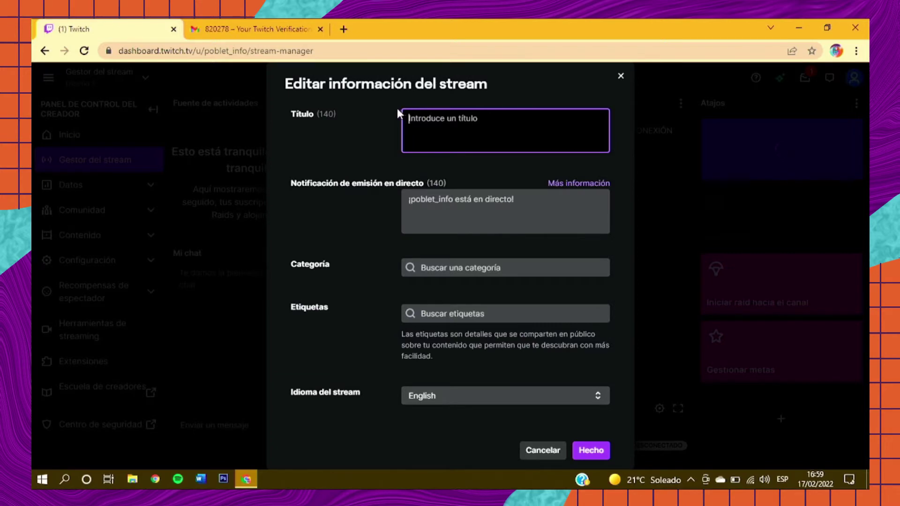
Step: Change the stream category from Charlando to Minecraft and set the stream language to Català
click(431, 203)
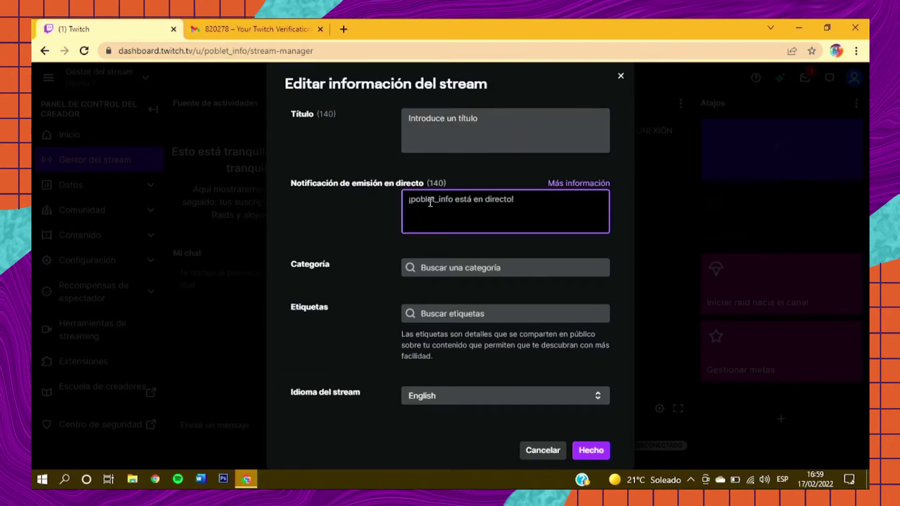
click(455, 265)
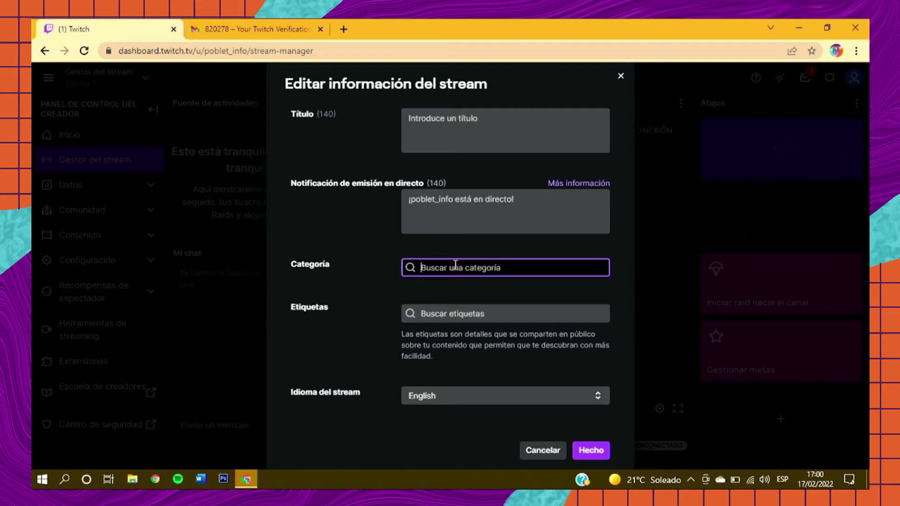
text(just cha)
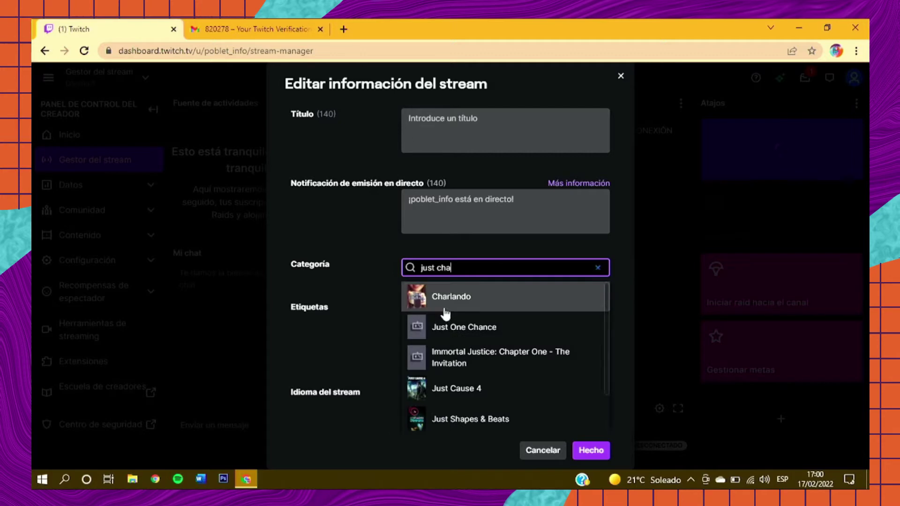
click(444, 307)
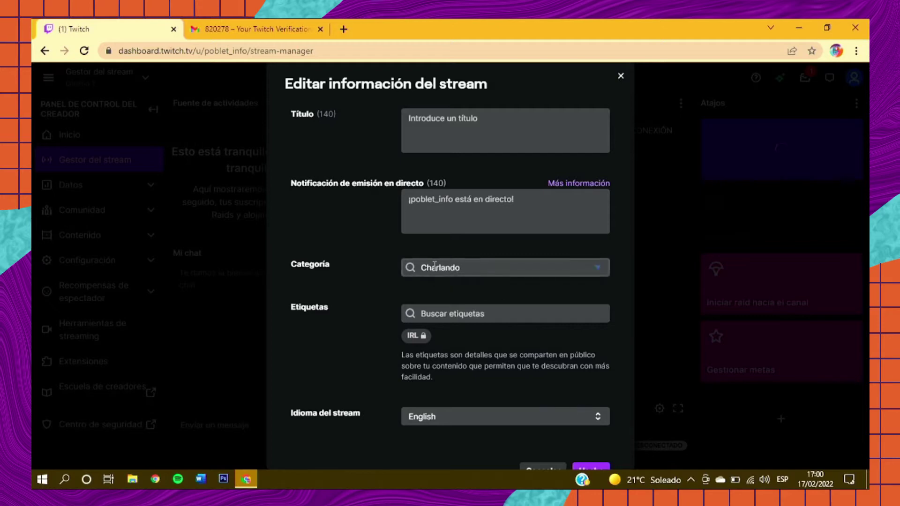
click(435, 266)
text(minecraft)
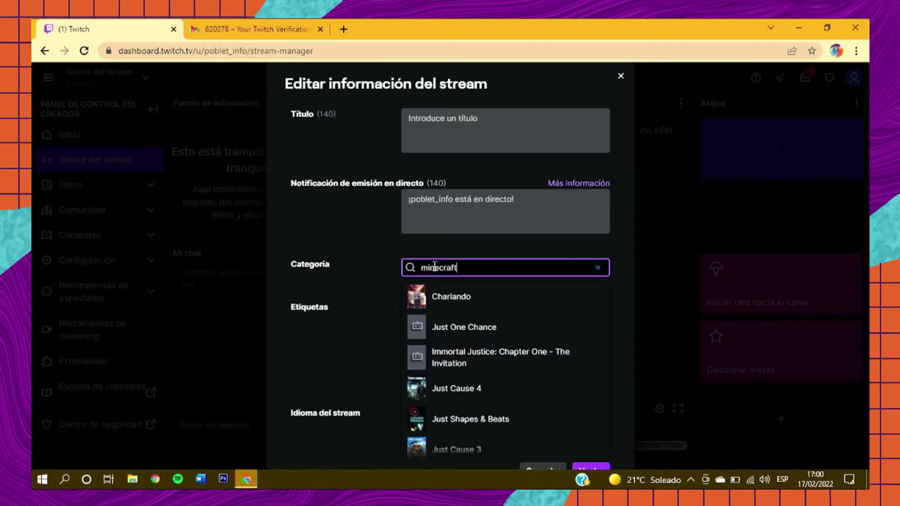
click(453, 294)
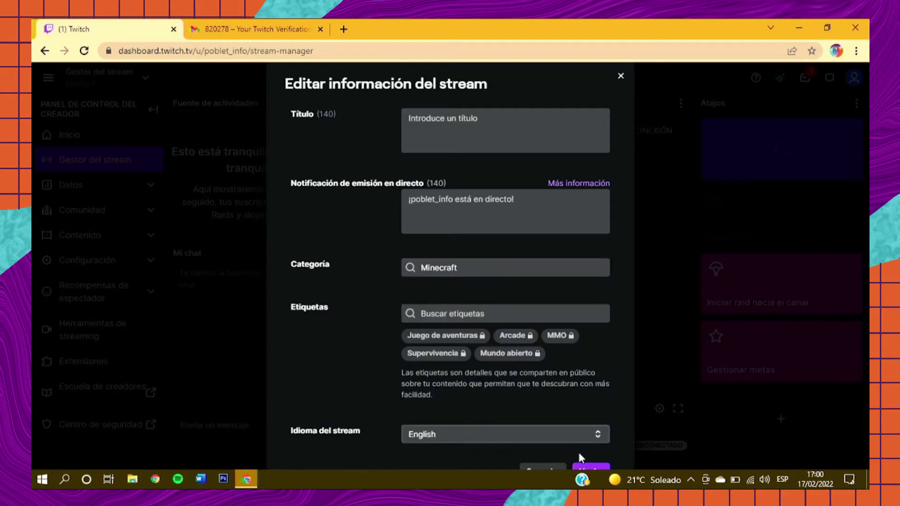
scroll(588, 464, down, 1)
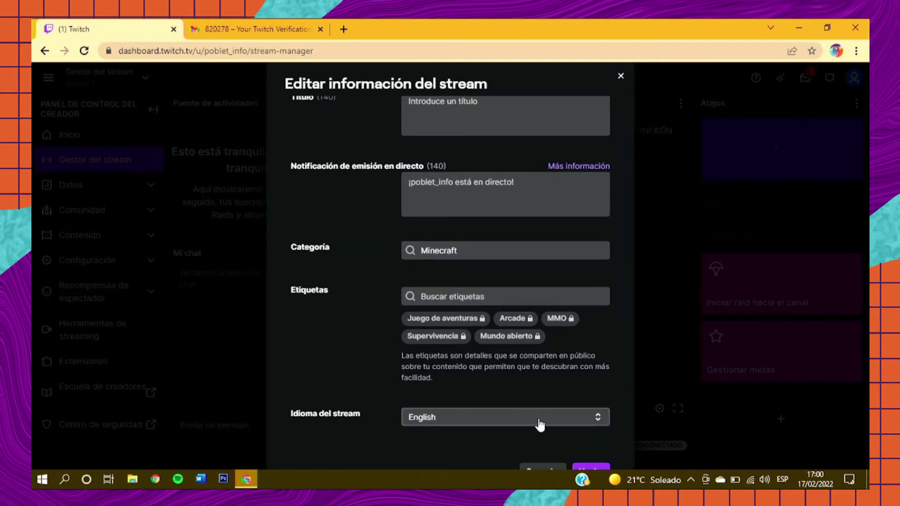
click(539, 423)
key(c)
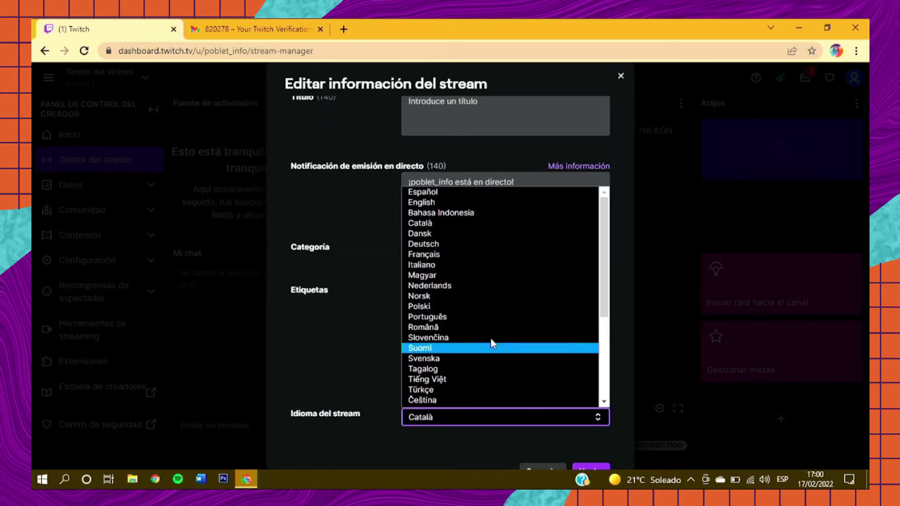
click(445, 227)
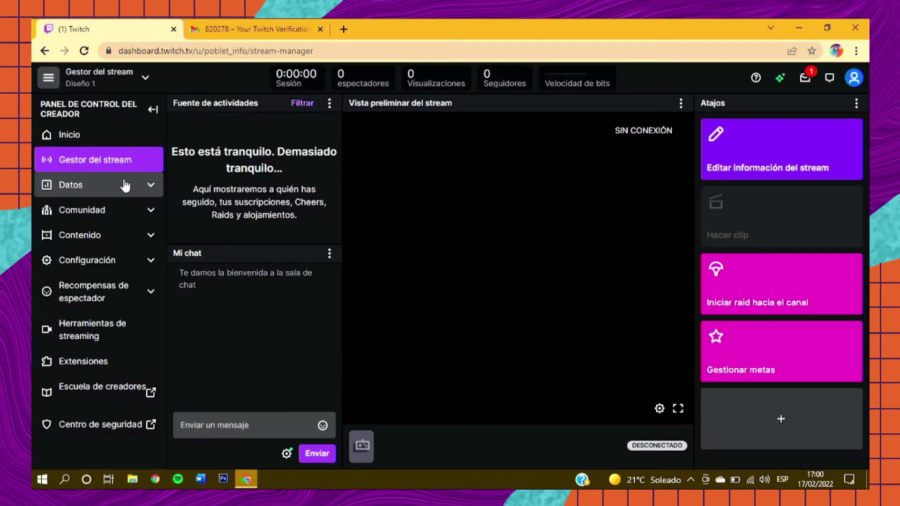
Step: Expand Datos in the sidebar and go to Análisis del canal
click(125, 186)
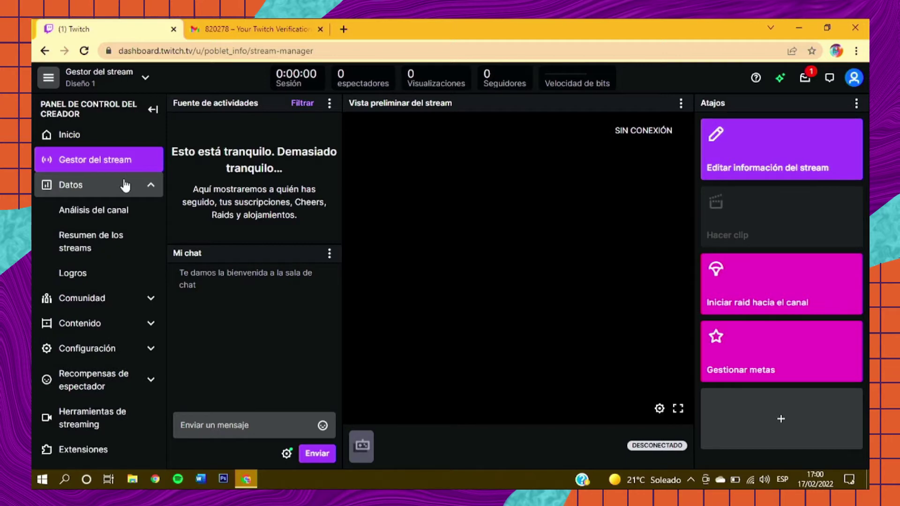
click(122, 210)
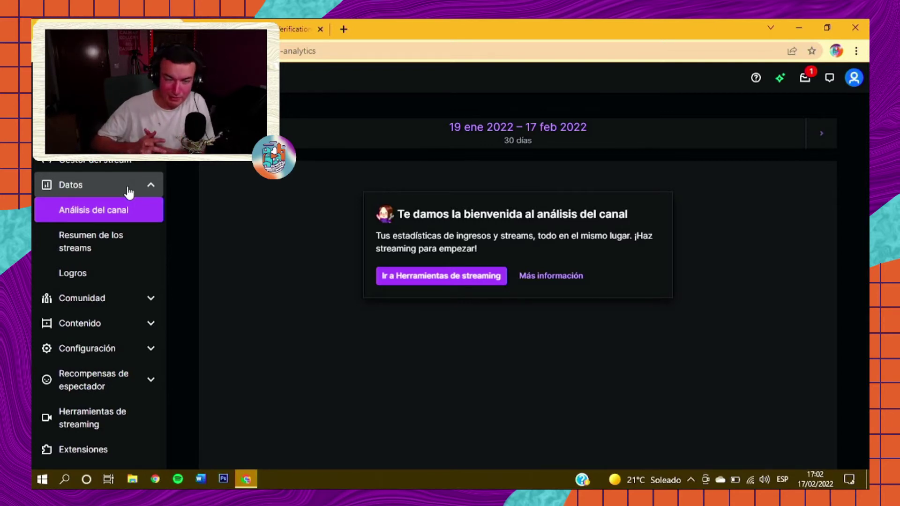
Step: Expand Configuración in the creator dashboard sidebar and go to the Stream settings page
click(127, 298)
click(125, 331)
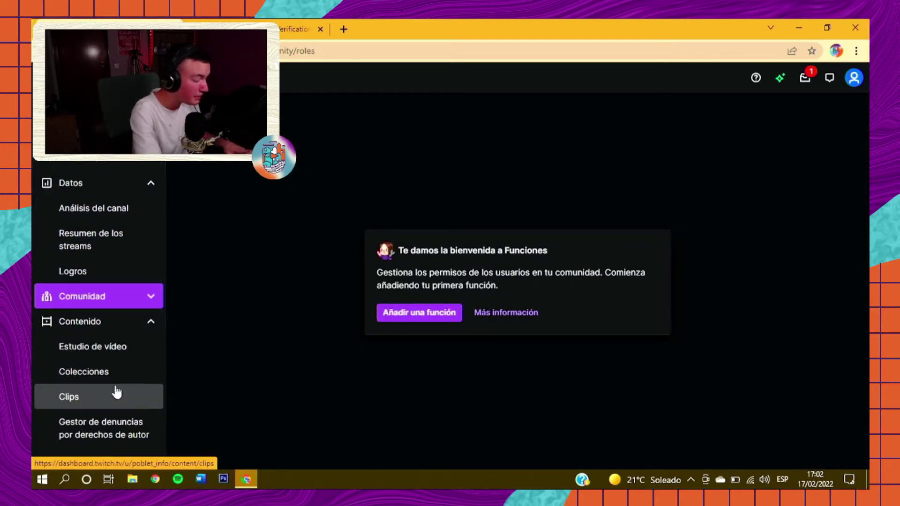
click(132, 326)
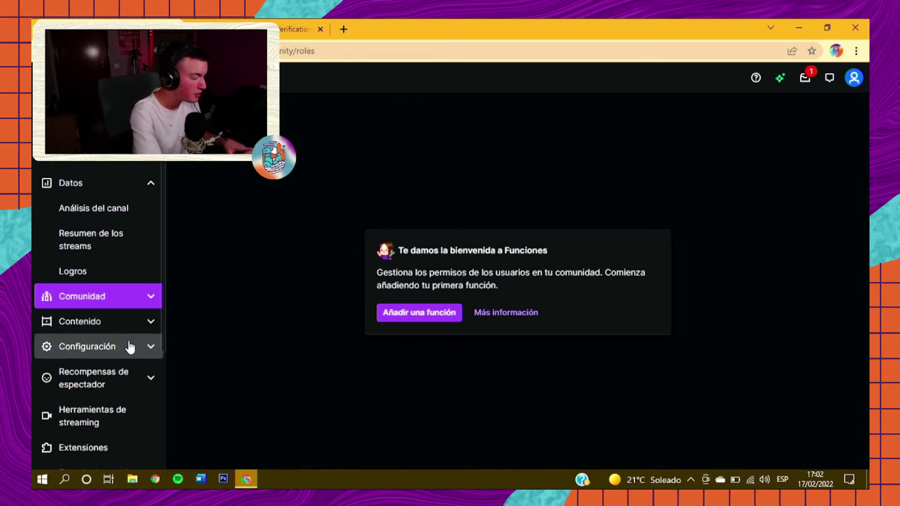
click(127, 346)
click(118, 371)
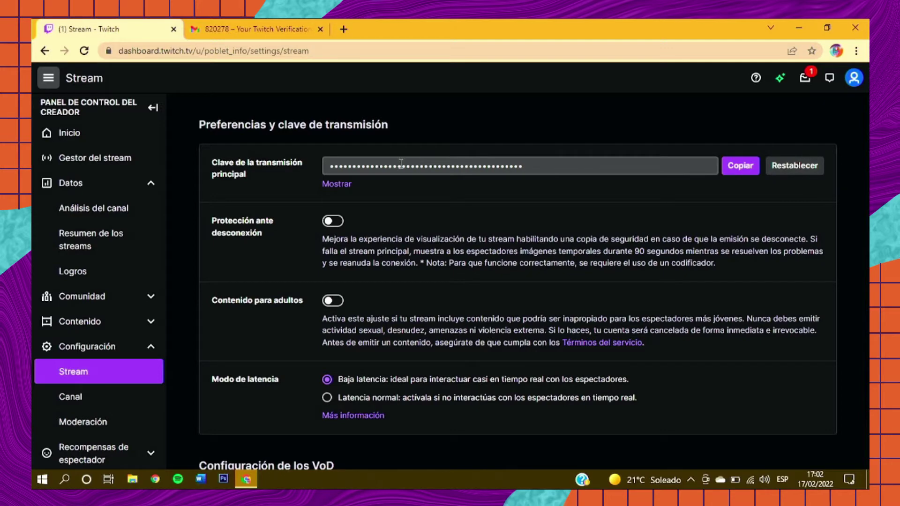
Step: Switch on Guardar emisiones anteriores, noting the 14-day storage limit and 60 días for partners
scroll(407, 206, down, 1)
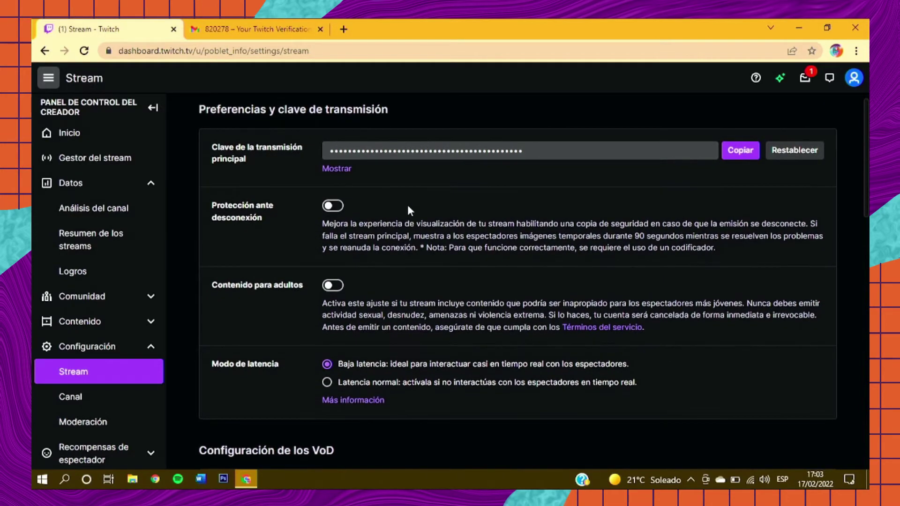
scroll(408, 208, down, 1)
scroll(407, 208, down, 1)
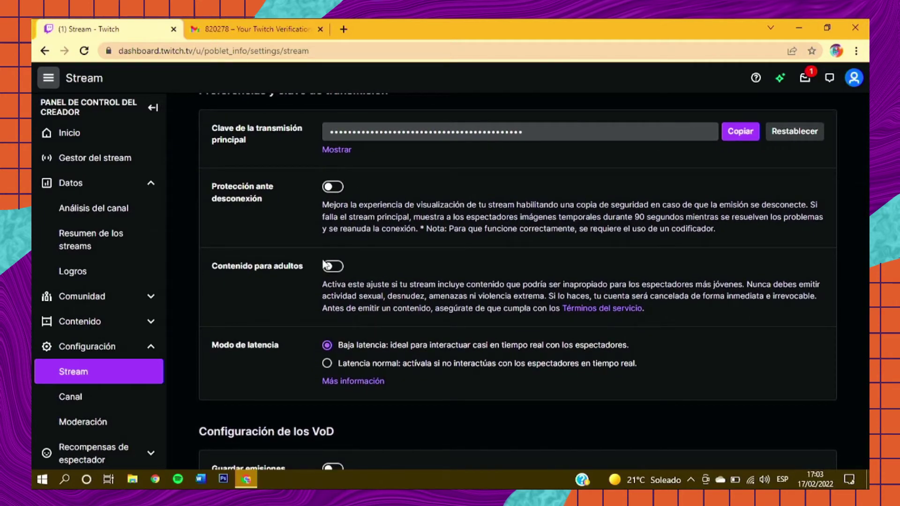
scroll(287, 320, down, 2)
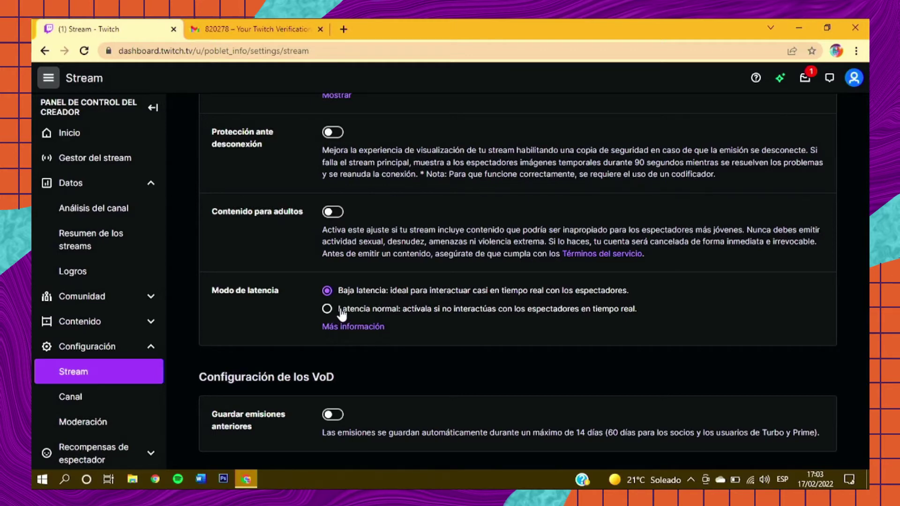
scroll(294, 307, down, 1)
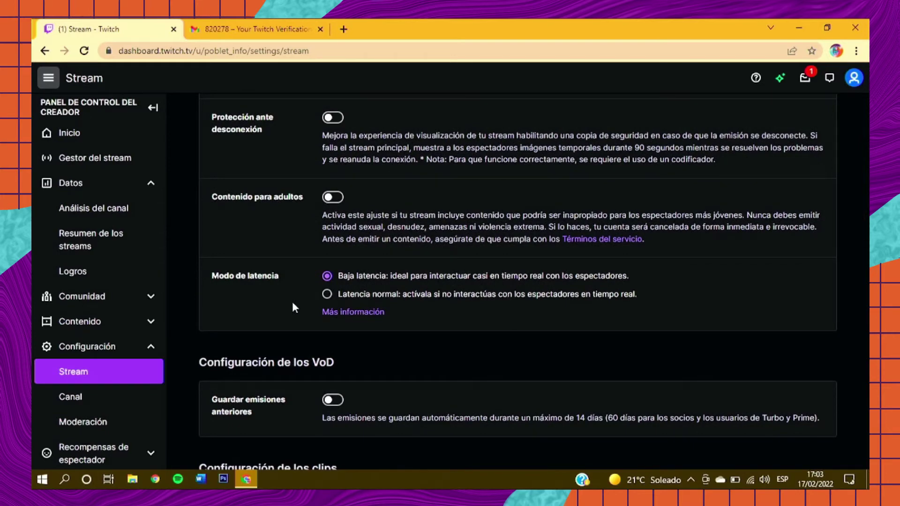
scroll(294, 308, down, 2)
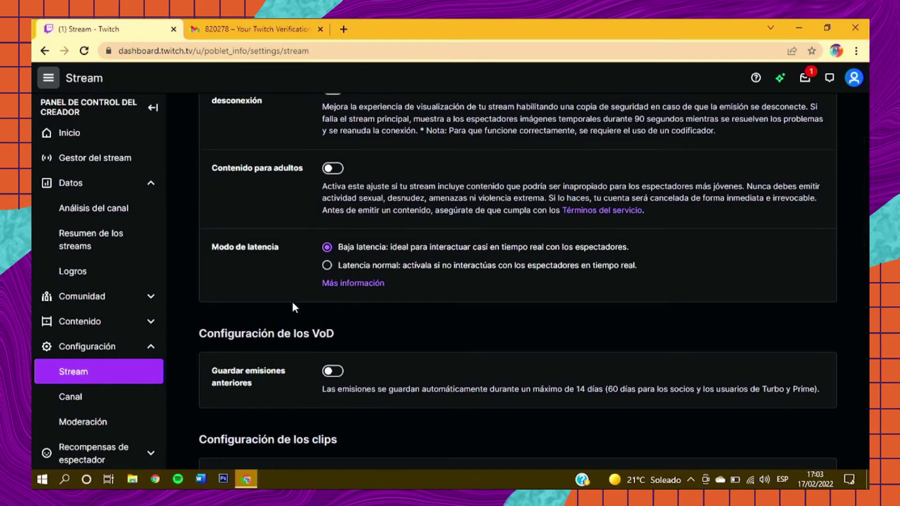
scroll(294, 308, down, 2)
scroll(294, 307, down, 4)
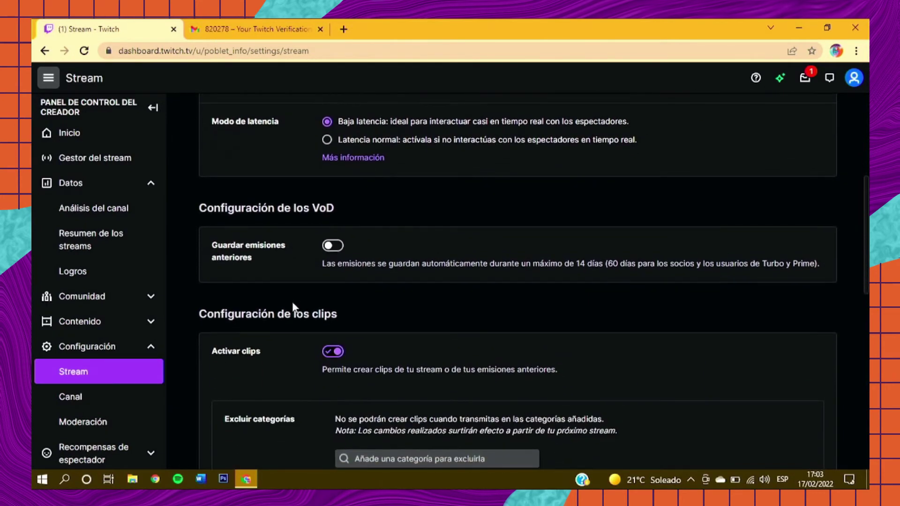
click(334, 247)
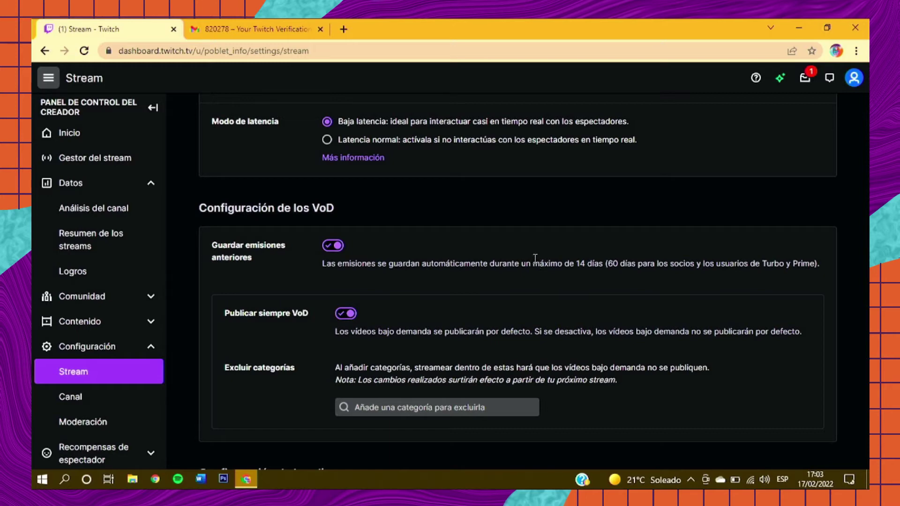
double_click(580, 263)
click(580, 262)
drag(608, 263, 776, 261)
click(776, 261)
Step: Review the remaining stream settings down to raids (Permitir todos los raids) and Drops
scroll(776, 261, down, 2)
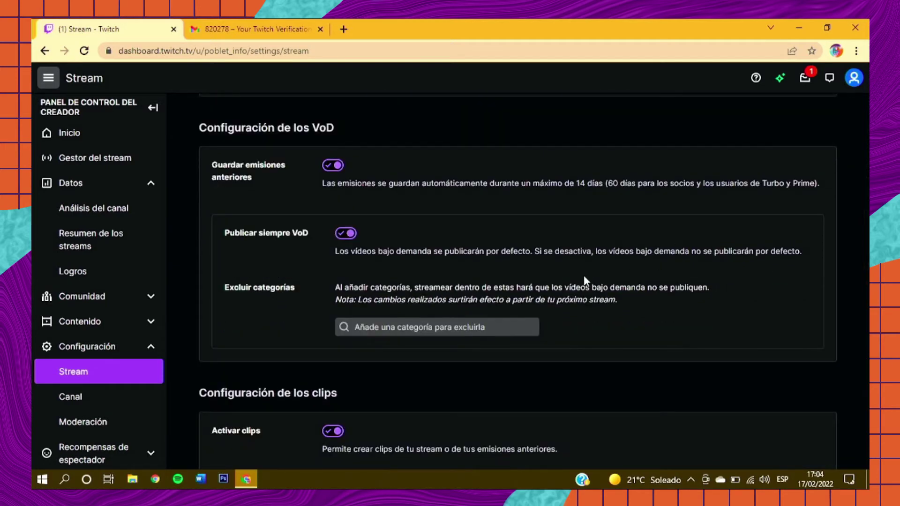
scroll(583, 275, down, 2)
scroll(584, 277, down, 3)
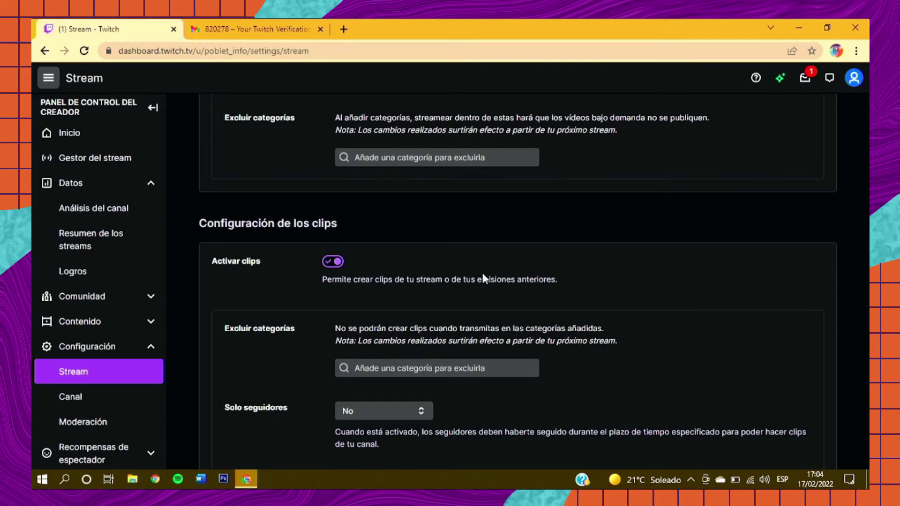
scroll(484, 278, down, 1)
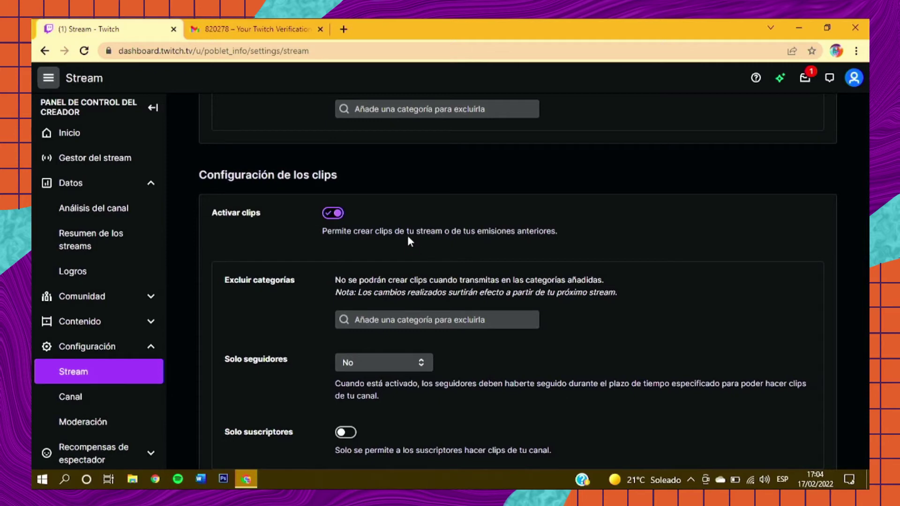
scroll(217, 243, down, 3)
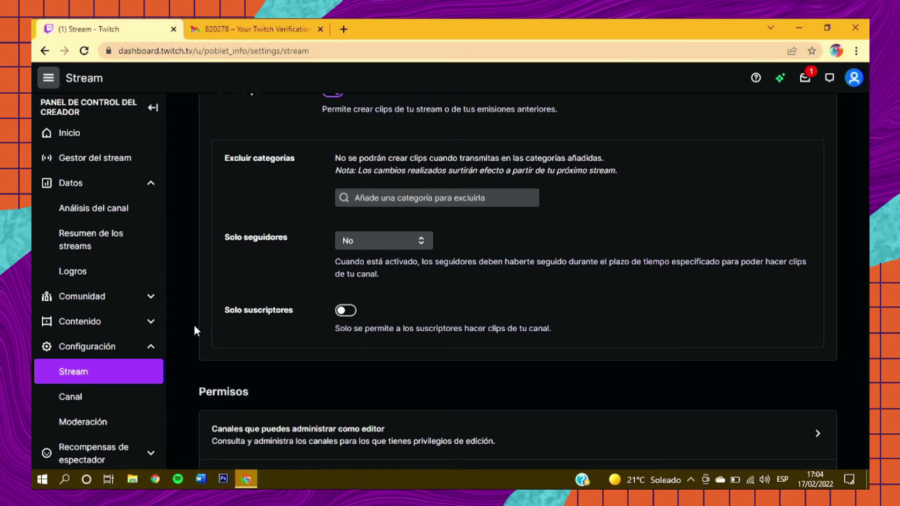
scroll(194, 327, down, 2)
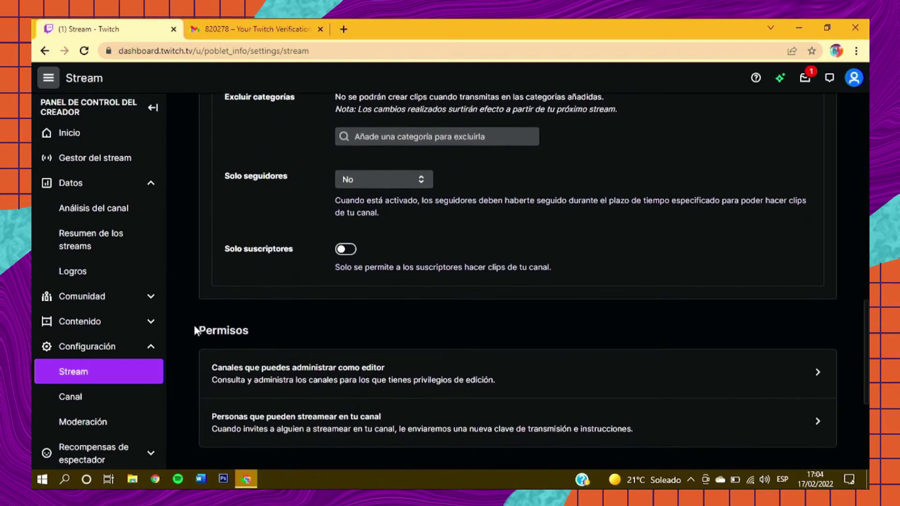
scroll(194, 327, up, 1)
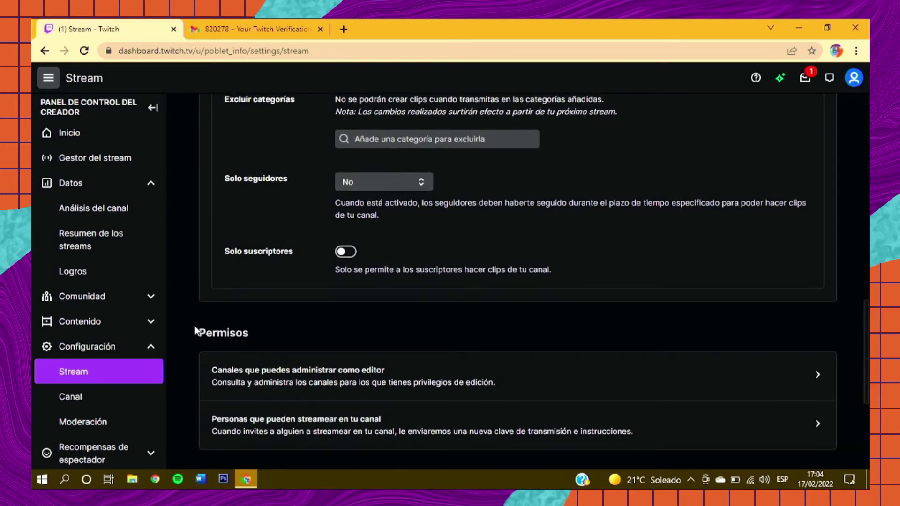
scroll(194, 326, up, 1)
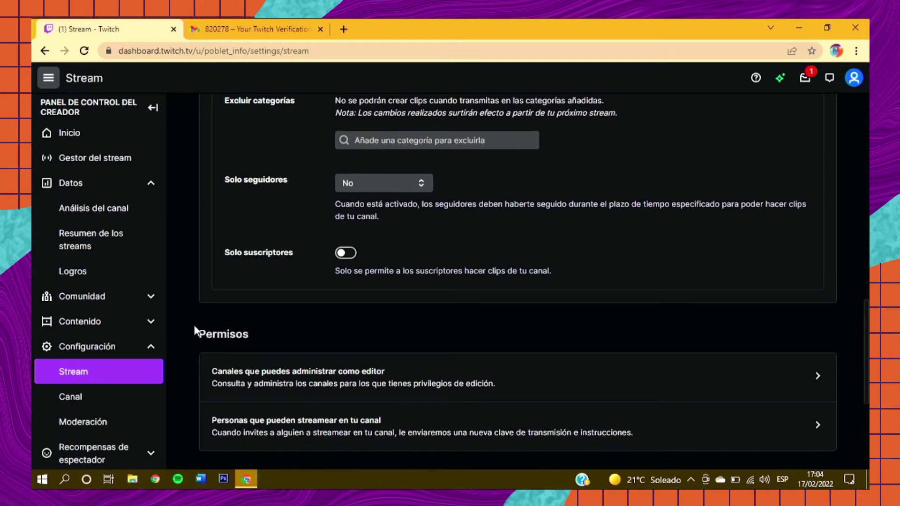
scroll(194, 327, up, 1)
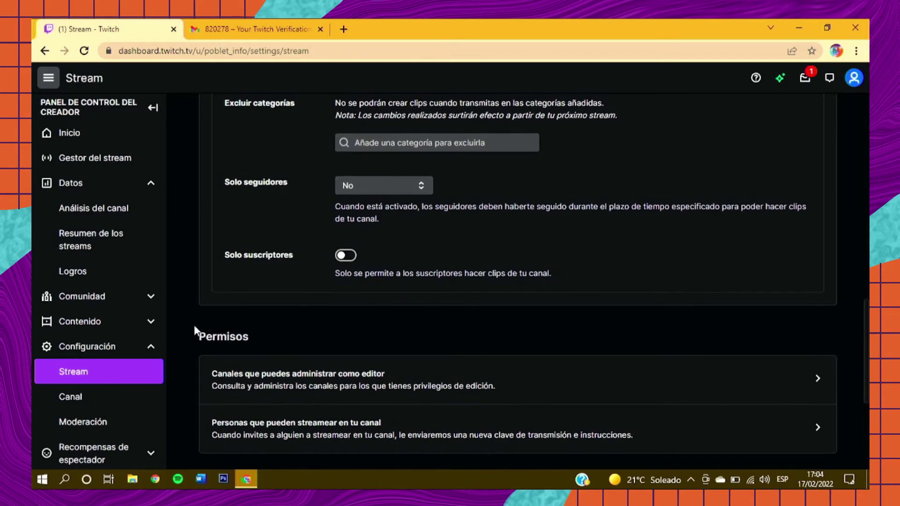
scroll(194, 327, up, 1)
scroll(194, 327, up, 1)
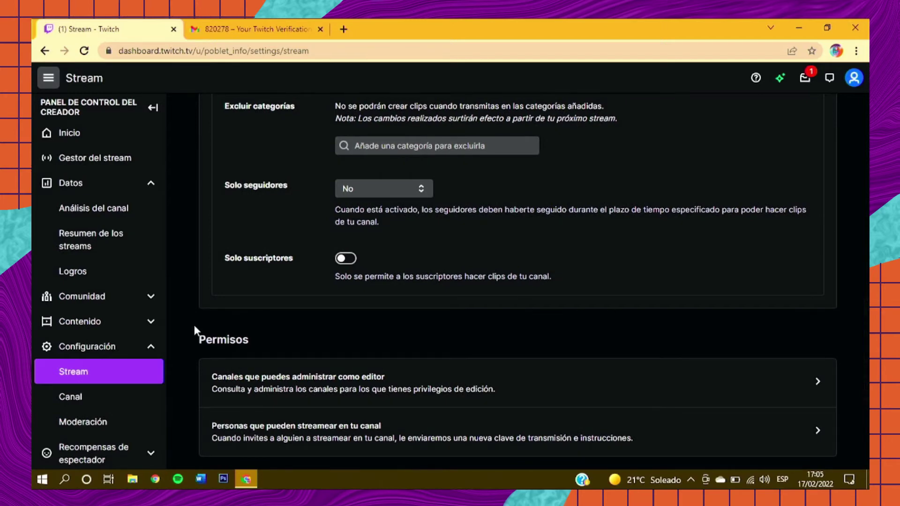
scroll(194, 325, down, 1)
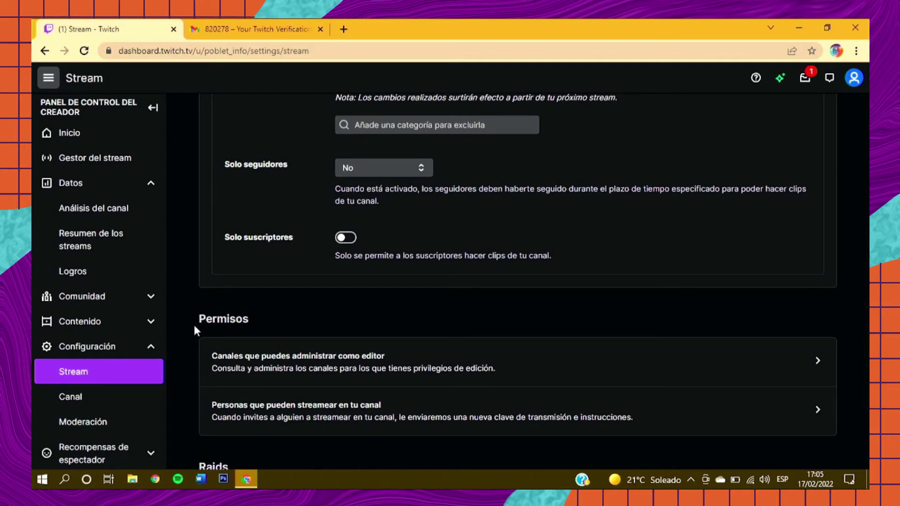
scroll(194, 325, down, 1)
scroll(194, 324, down, 2)
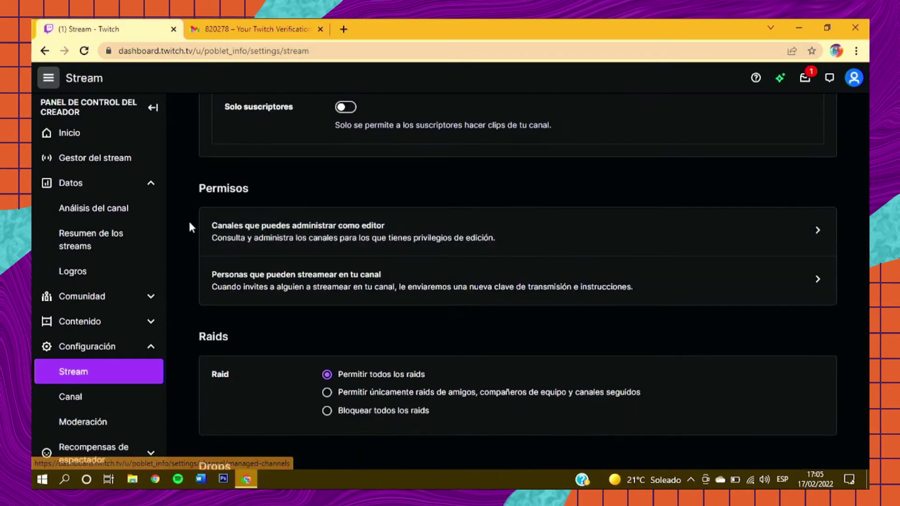
scroll(225, 280, down, 1)
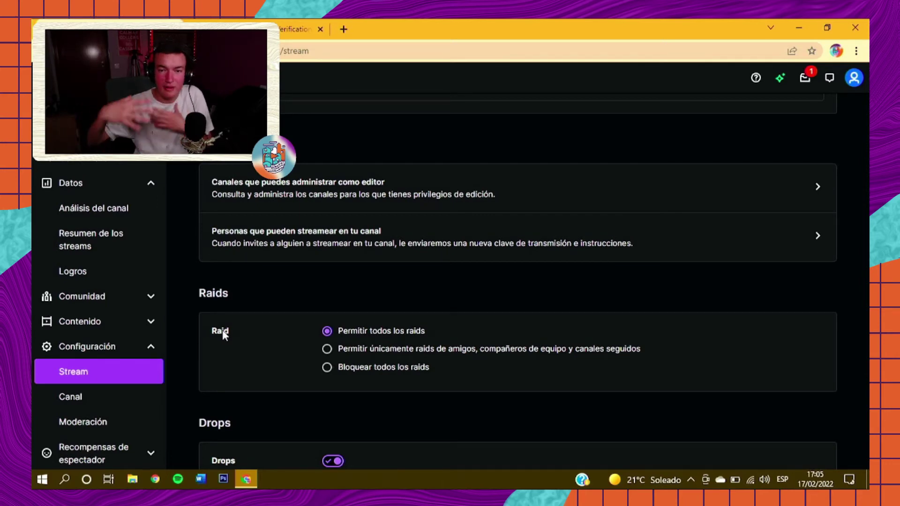
scroll(222, 330, down, 1)
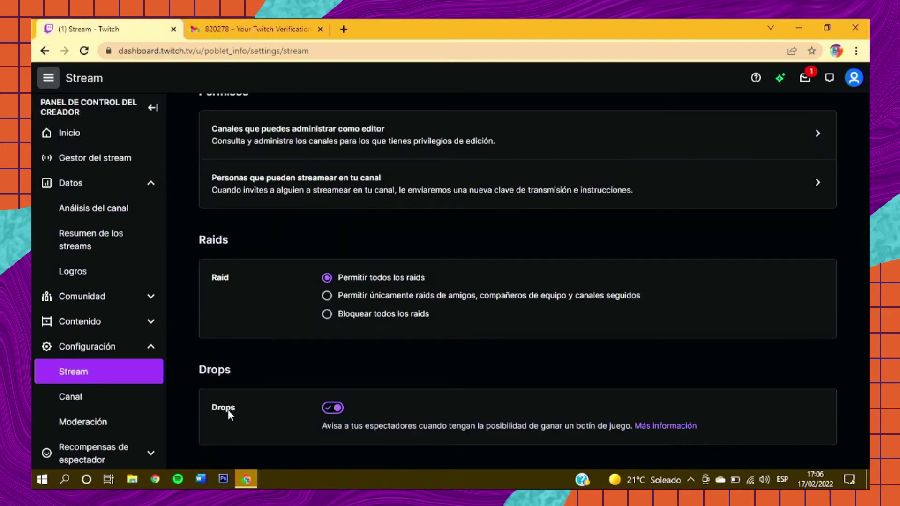
click(90, 396)
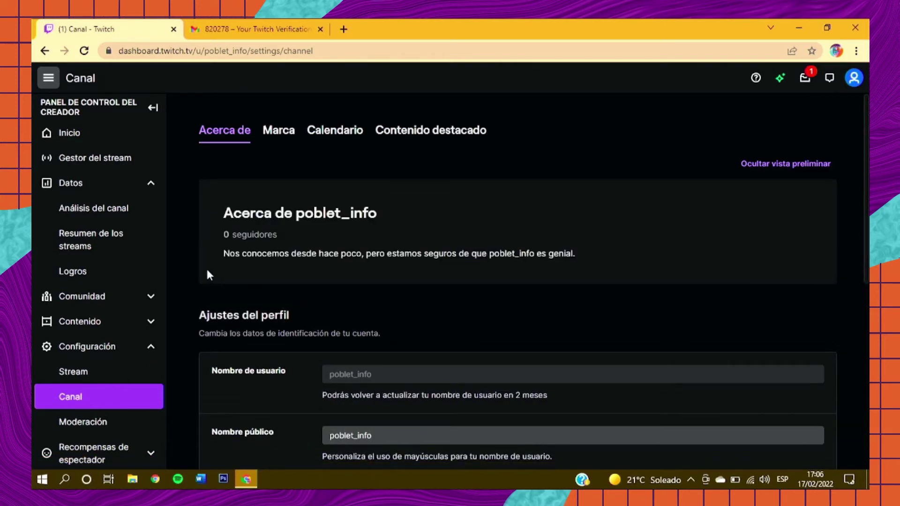
scroll(207, 271, down, 1)
scroll(209, 274, down, 1)
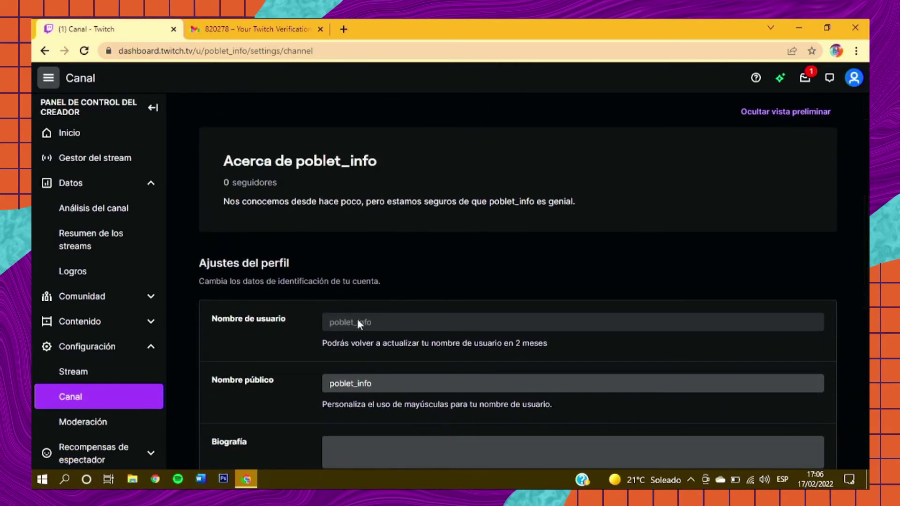
scroll(368, 383, down, 2)
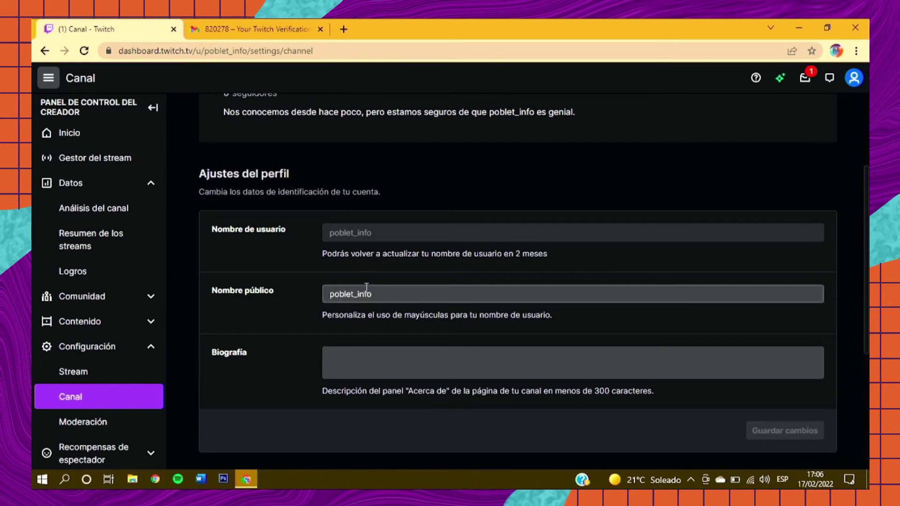
click(349, 364)
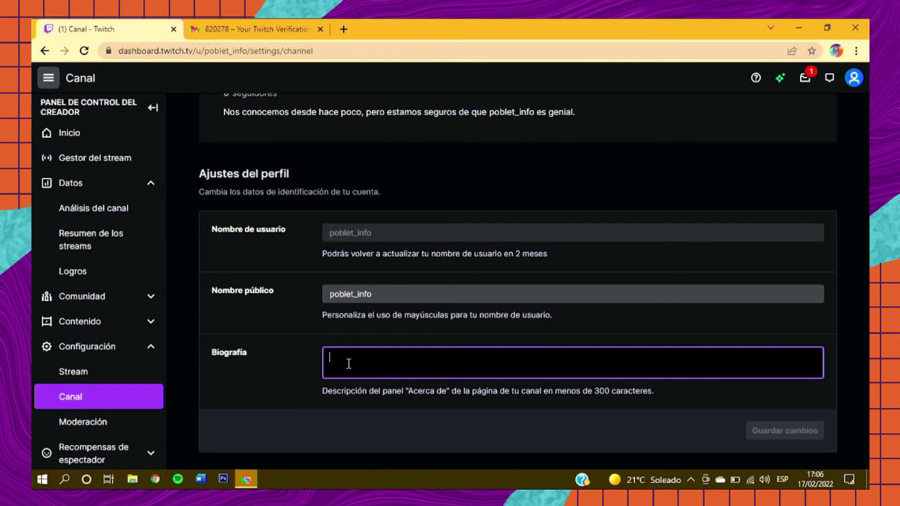
scroll(349, 363, down, 2)
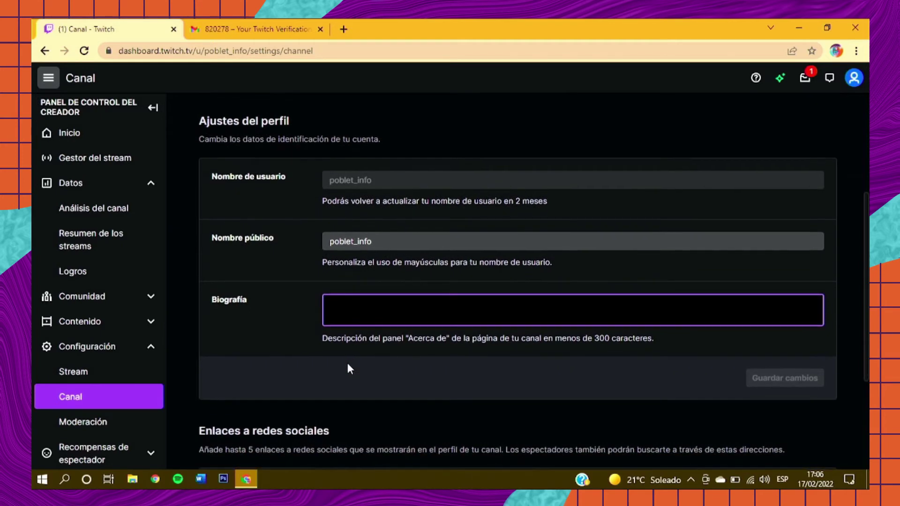
scroll(347, 365, down, 4)
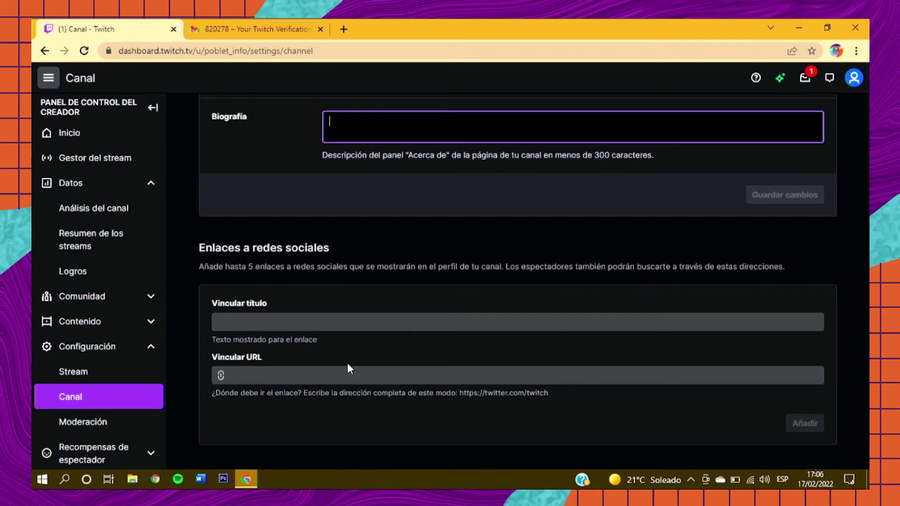
Step: Add the channel's Twitter profile URL as a social link titled 'Twitter'
click(350, 30)
text(twi)
key(Return)
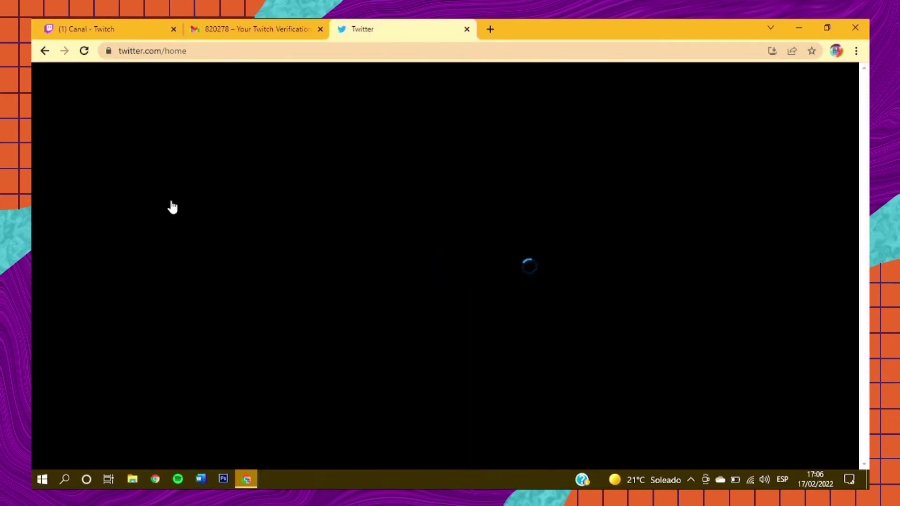
click(114, 307)
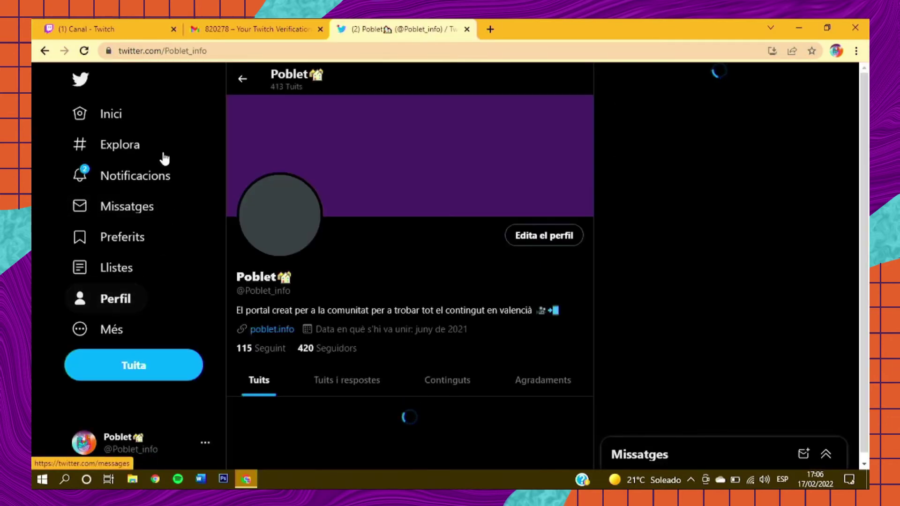
click(188, 52)
key(ctrl+c)
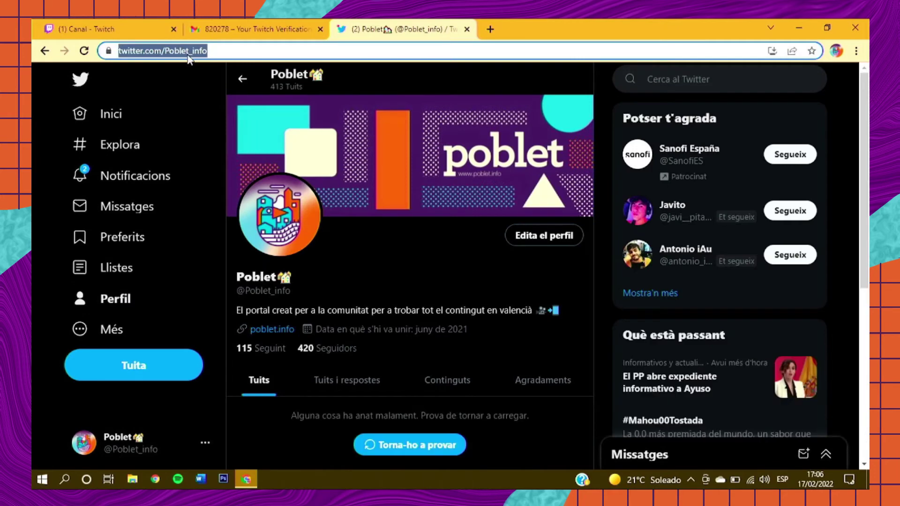
right_click(188, 57)
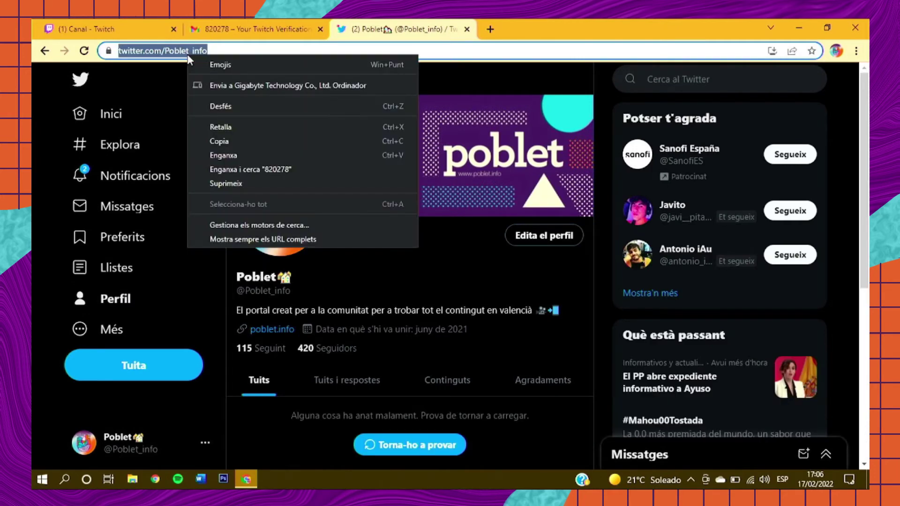
click(235, 142)
click(105, 29)
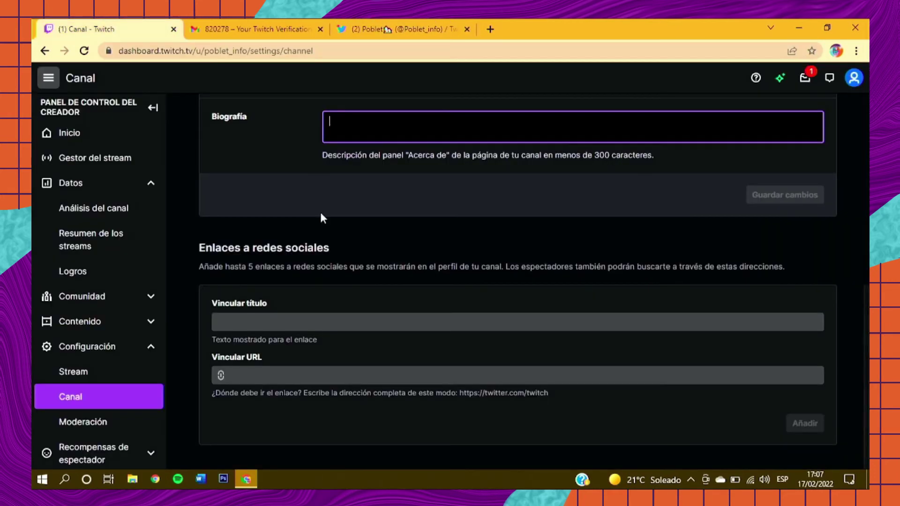
click(298, 374)
key(ctrl+v)
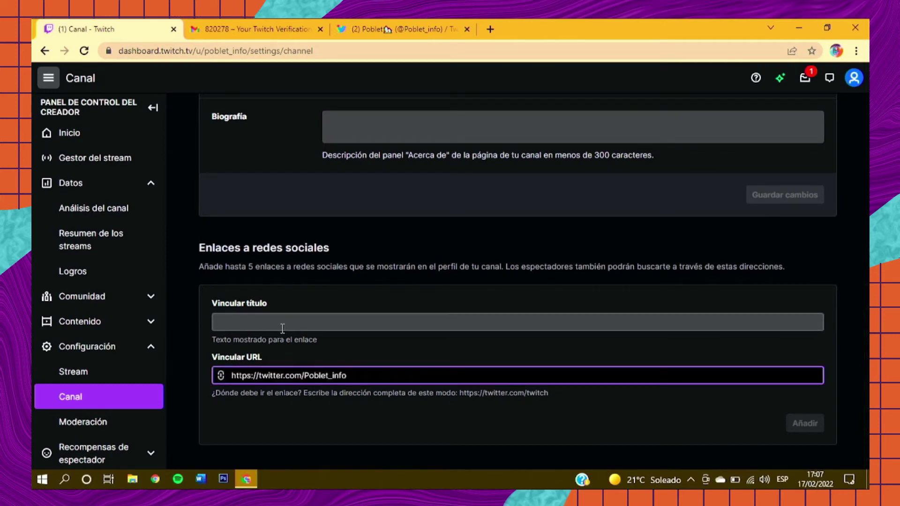
click(282, 325)
text(Twitter)
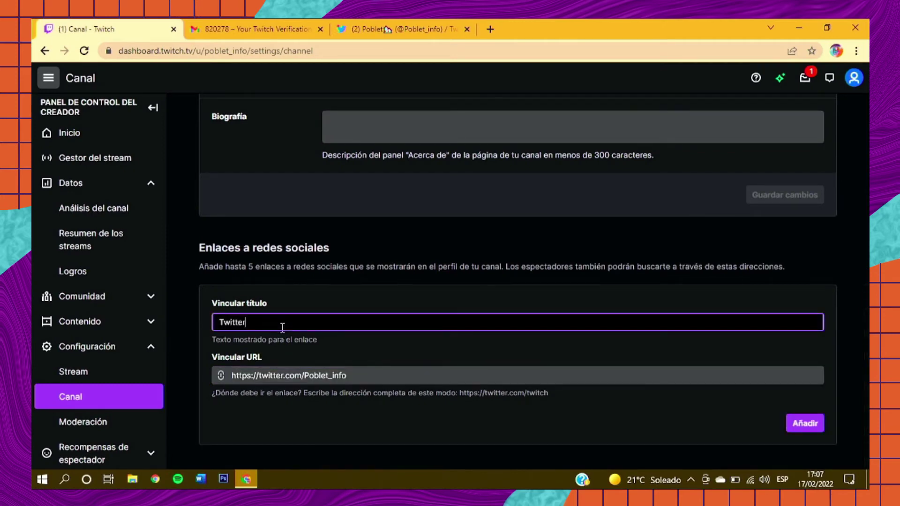
click(807, 423)
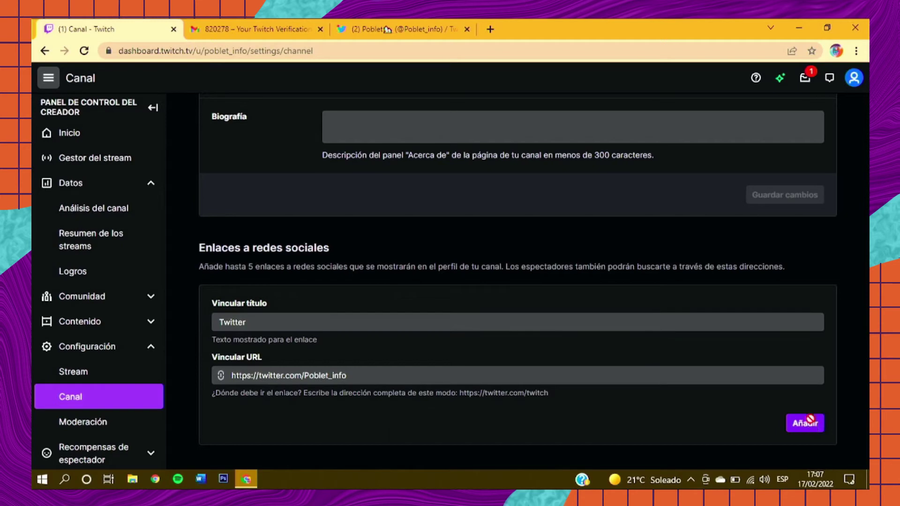
scroll(535, 240, down, 2)
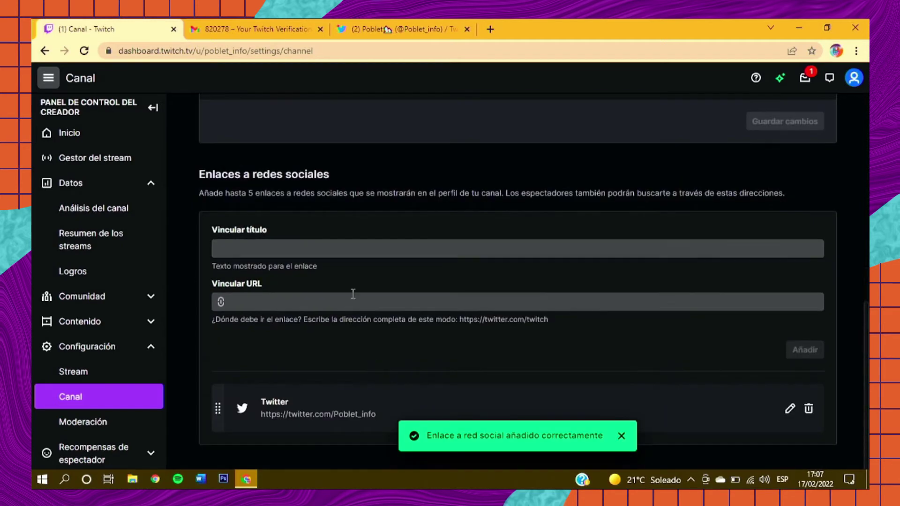
Step: Add the channel's Instagram profile URL as a social link titled 'Instagram'
click(394, 26)
click(352, 49)
text(in)
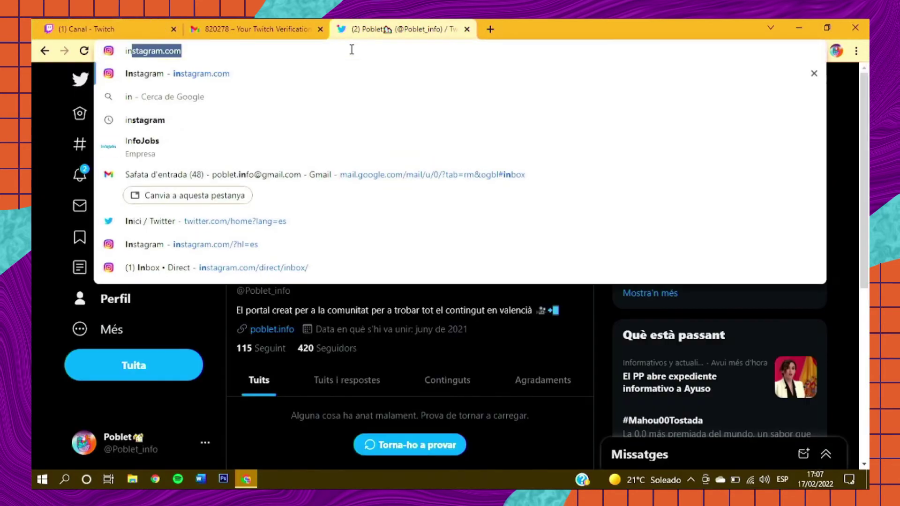
key(Return)
click(301, 54)
key(ctrl+c)
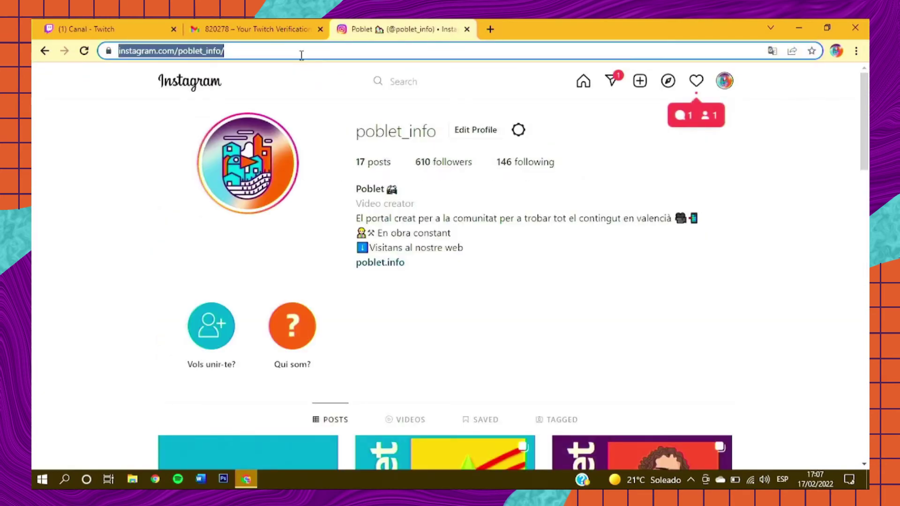
click(112, 28)
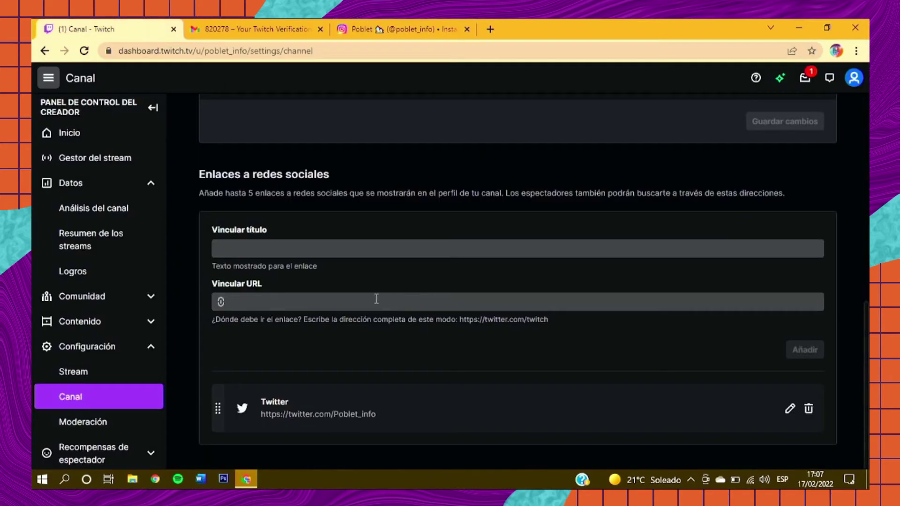
click(305, 298)
key(ctrl+v)
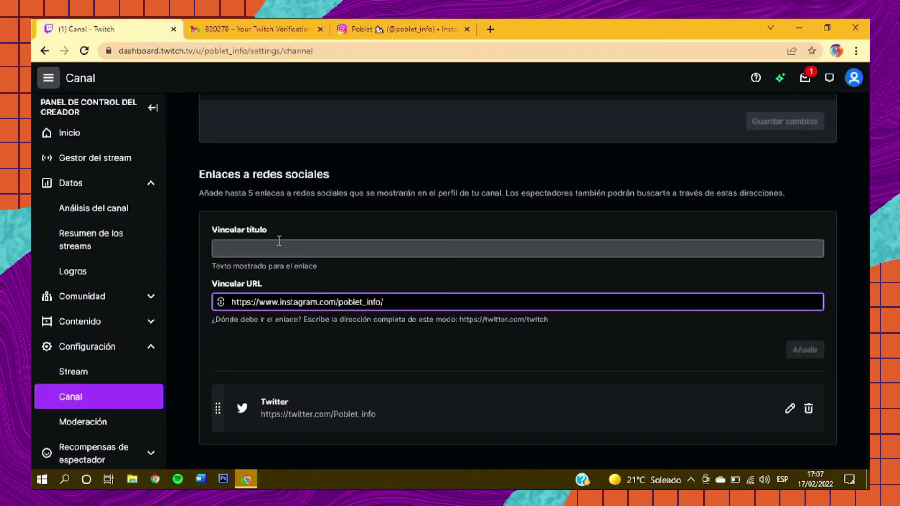
click(279, 241)
text(Instagram)
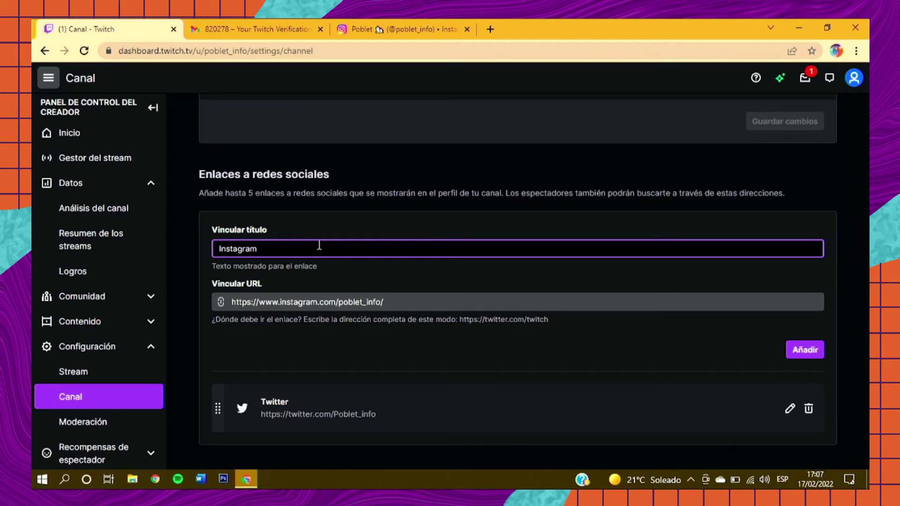
click(805, 350)
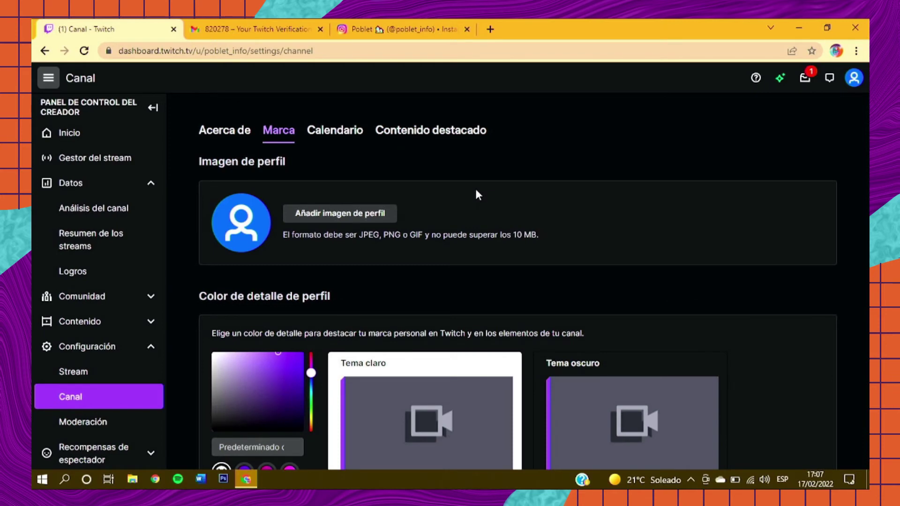
scroll(476, 192, down, 1)
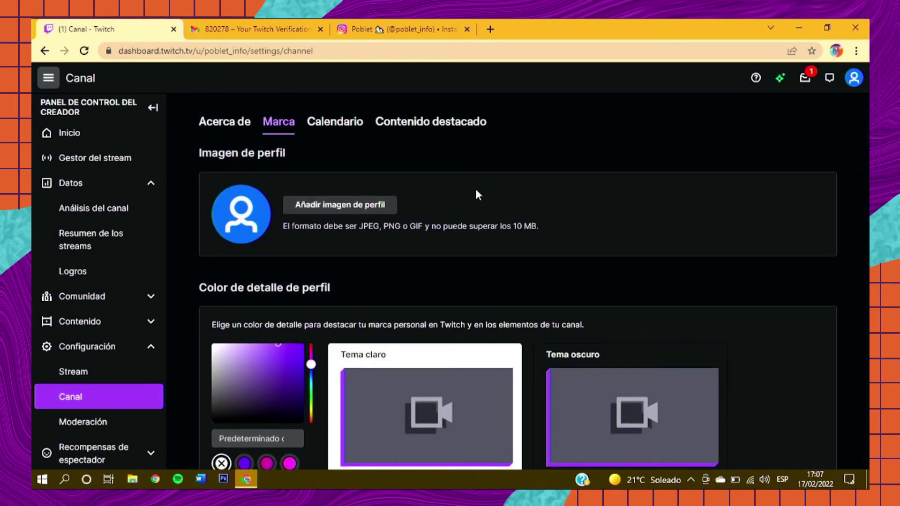
Step: Upload poblet_logo as the profile picture, enlarging it in the crop before saving
click(363, 208)
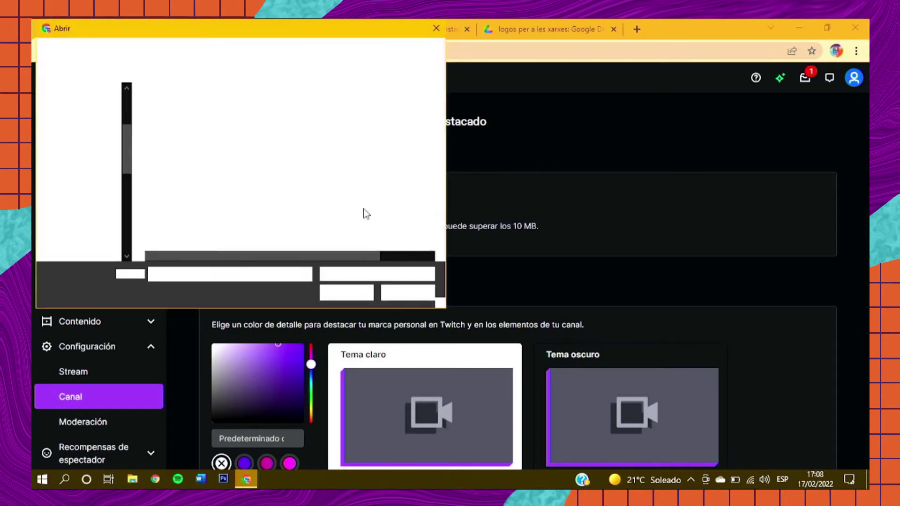
double_click(196, 127)
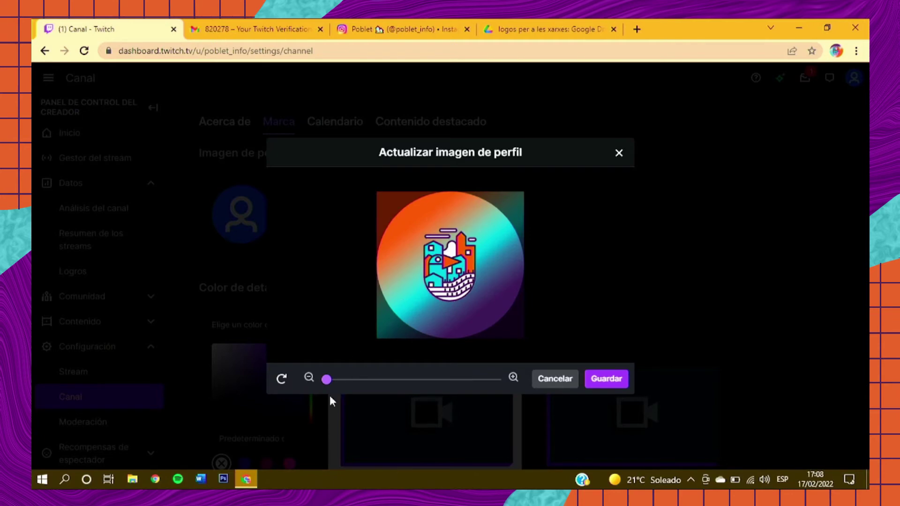
drag(328, 386, 353, 386)
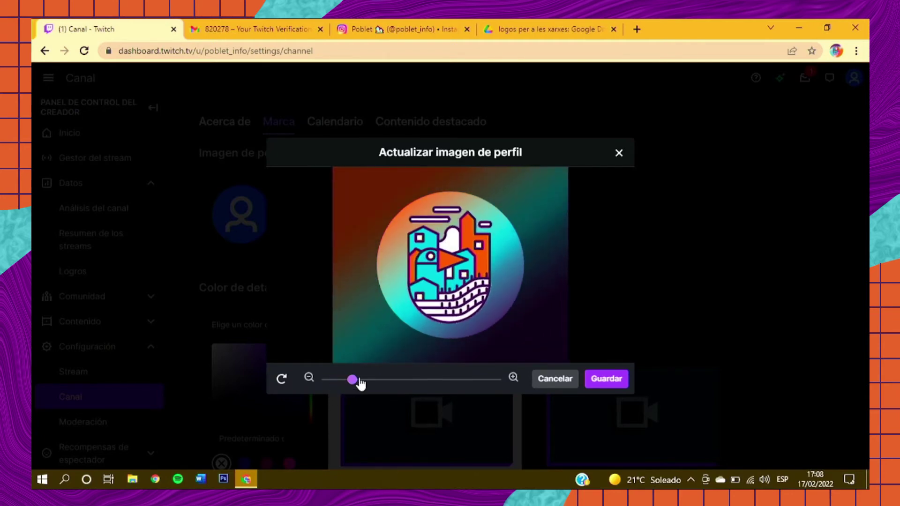
click(609, 378)
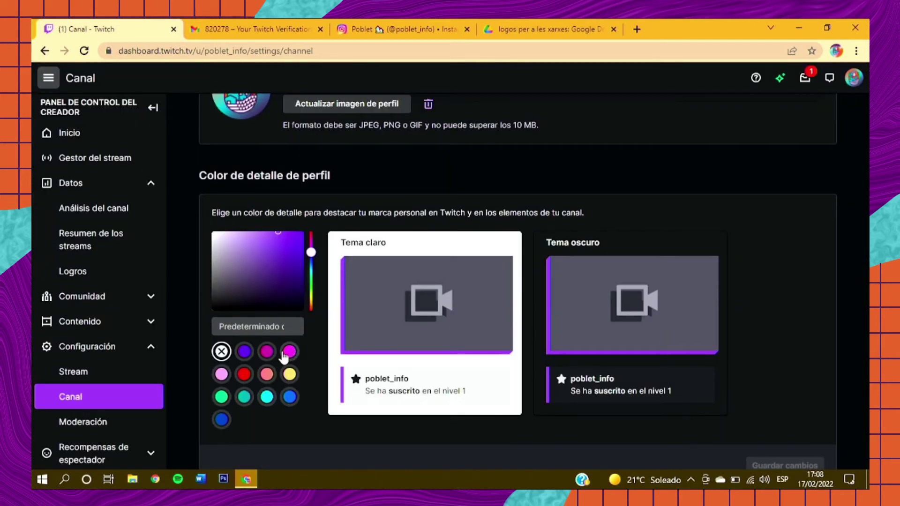
Step: Set the profile accent colour to magenta #FF38DB and save the changes
click(291, 354)
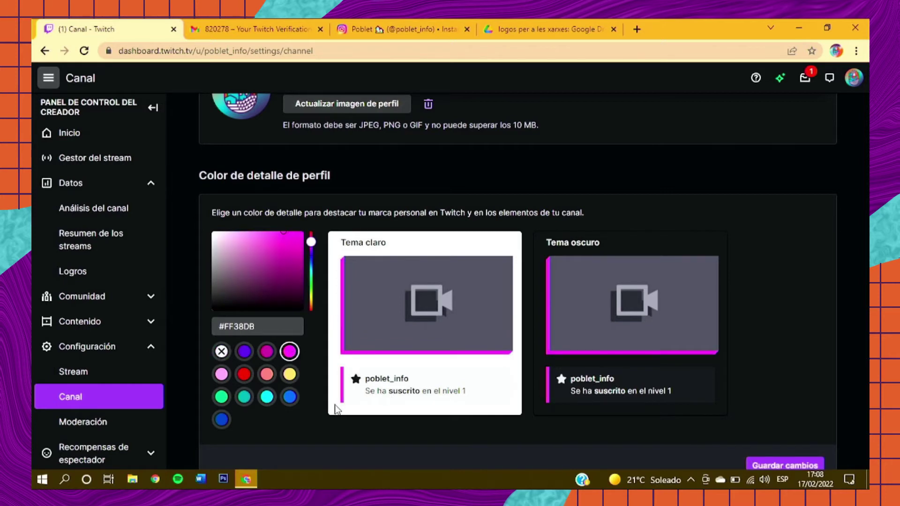
scroll(335, 408, down, 3)
click(785, 329)
scroll(763, 313, down, 5)
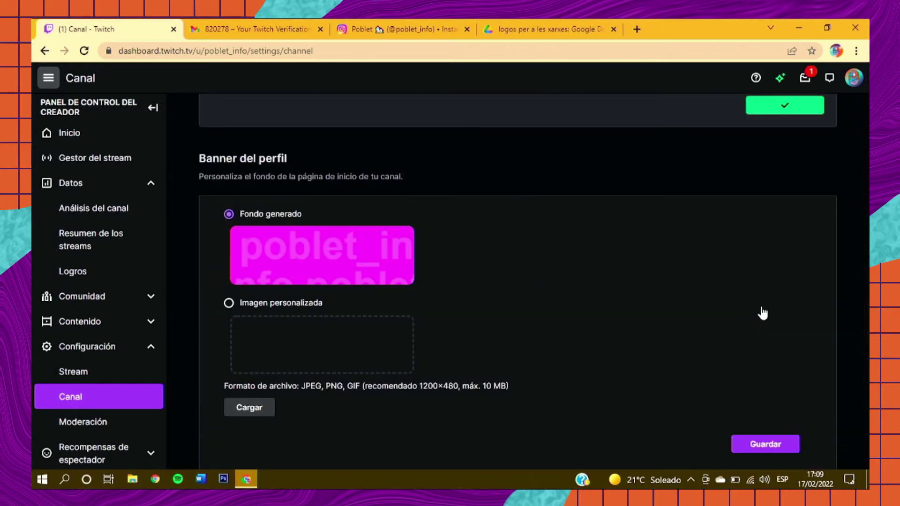
Step: In a new tab, search Twitch for 'lletivi22' and open the LletiVi22 channel page
click(638, 26)
text(twitch.tv)
key(Return)
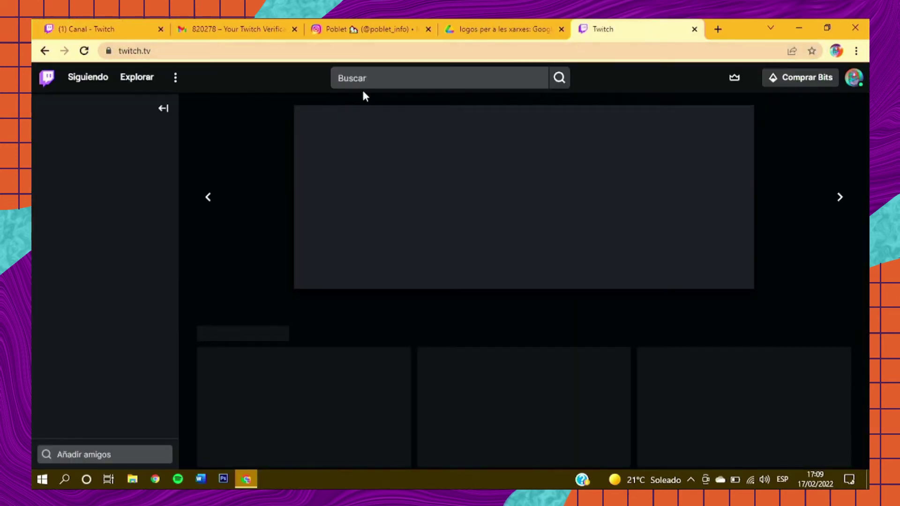
click(367, 81)
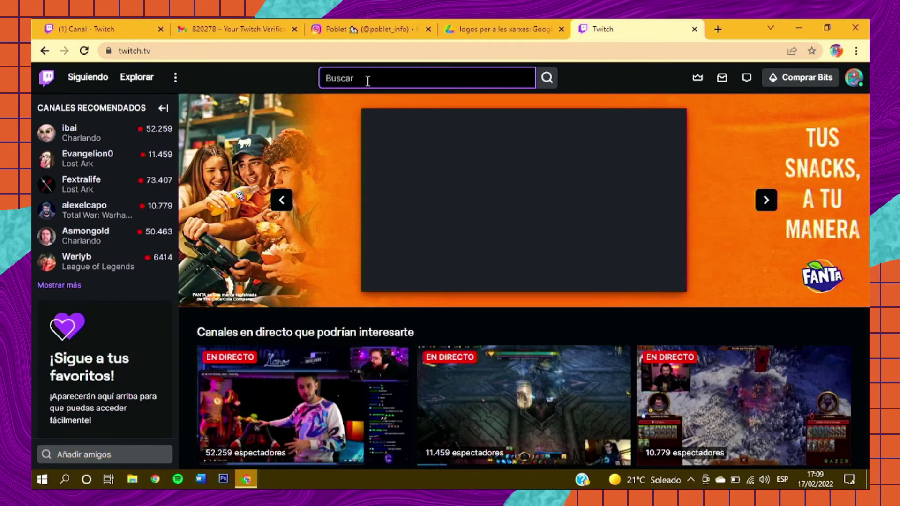
text(lletivi22)
key(Return)
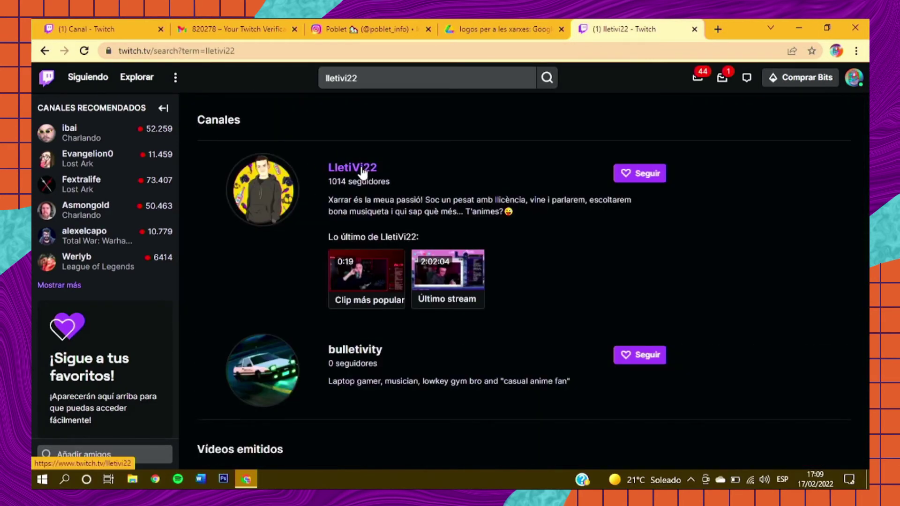
click(363, 171)
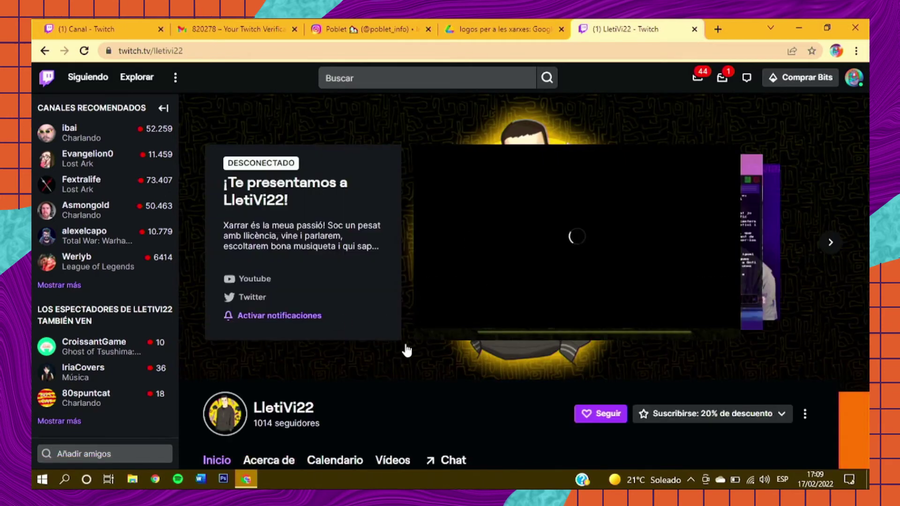
Step: Pause the LletiVi22 channel's playing video, moving between it and the dashboard tab
click(133, 27)
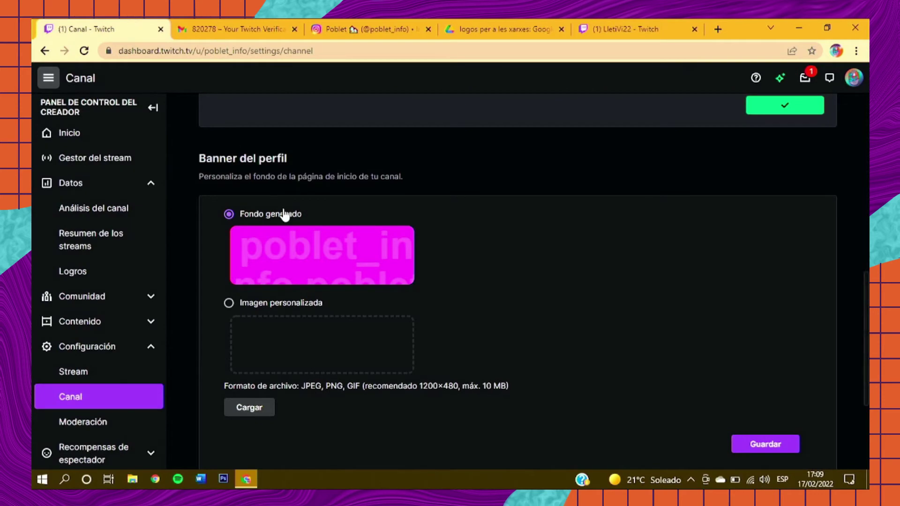
click(617, 24)
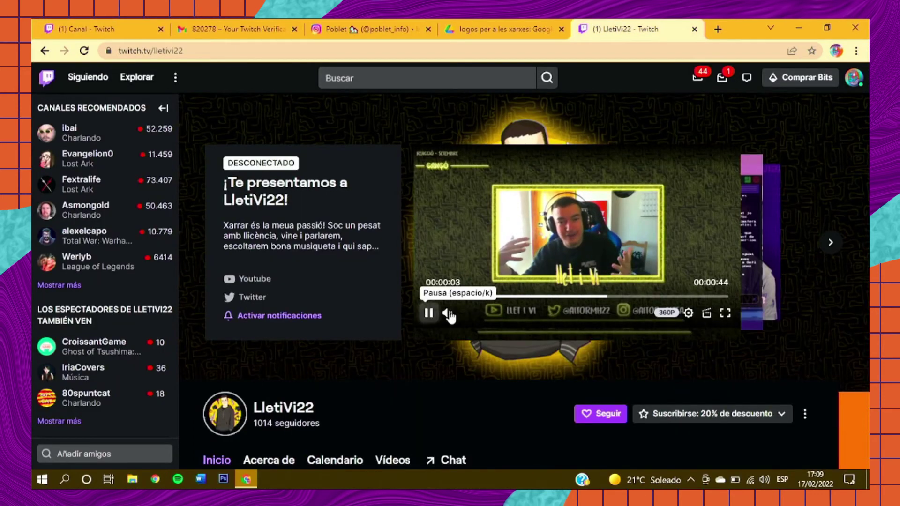
click(429, 313)
click(165, 23)
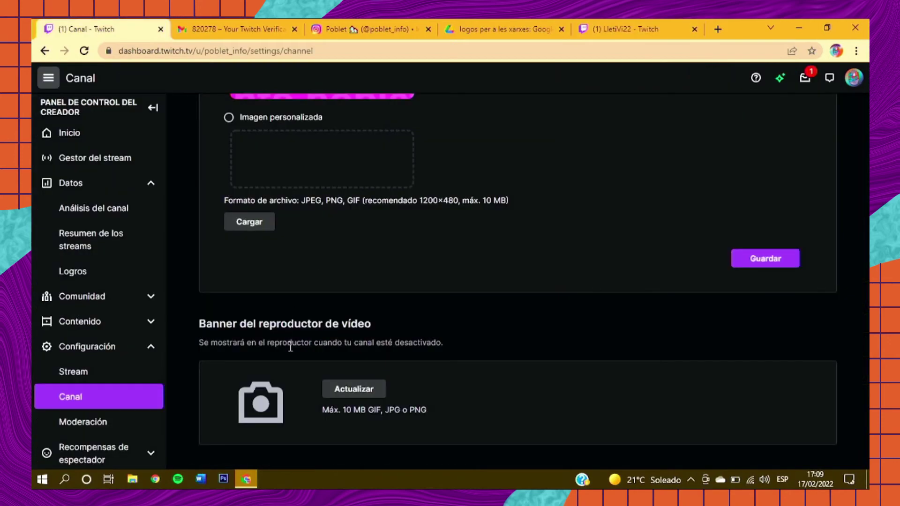
click(609, 22)
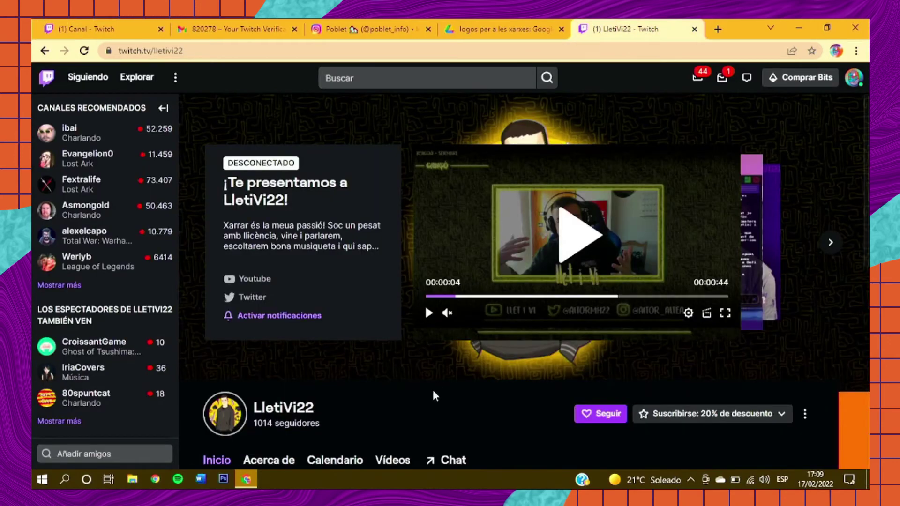
Step: Show LletiVi22's chat view and offline banner, then go back to the Marca settings
scroll(431, 387, down, 2)
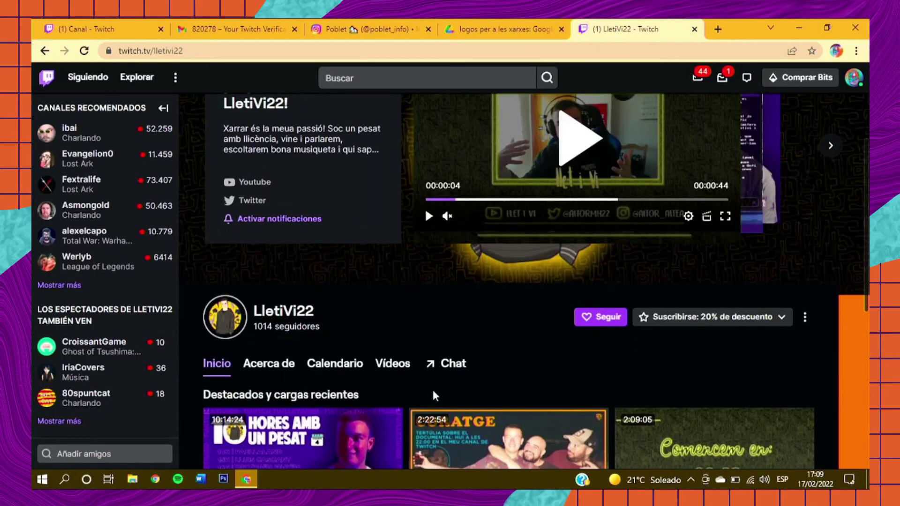
click(444, 366)
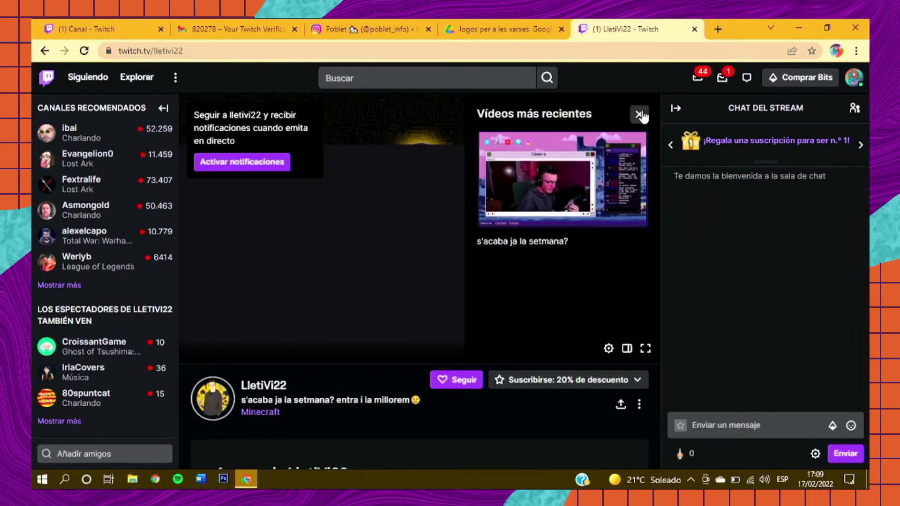
click(639, 114)
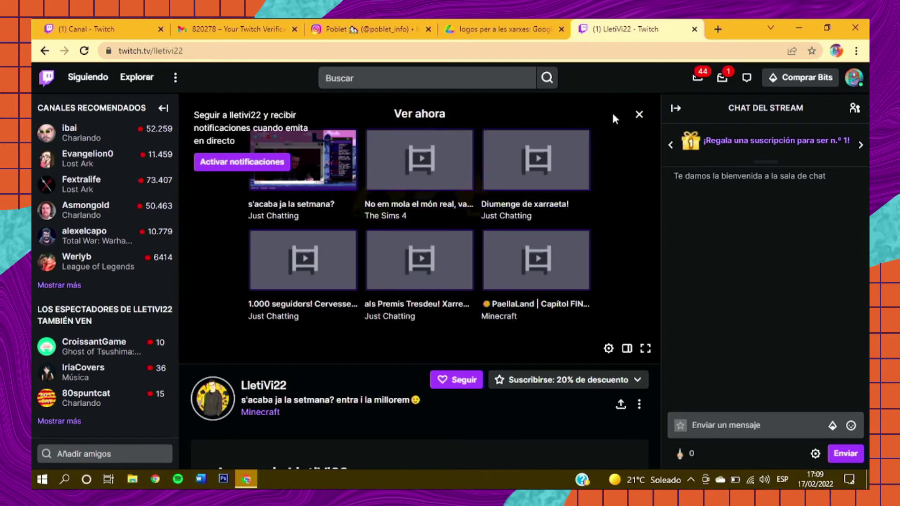
click(639, 115)
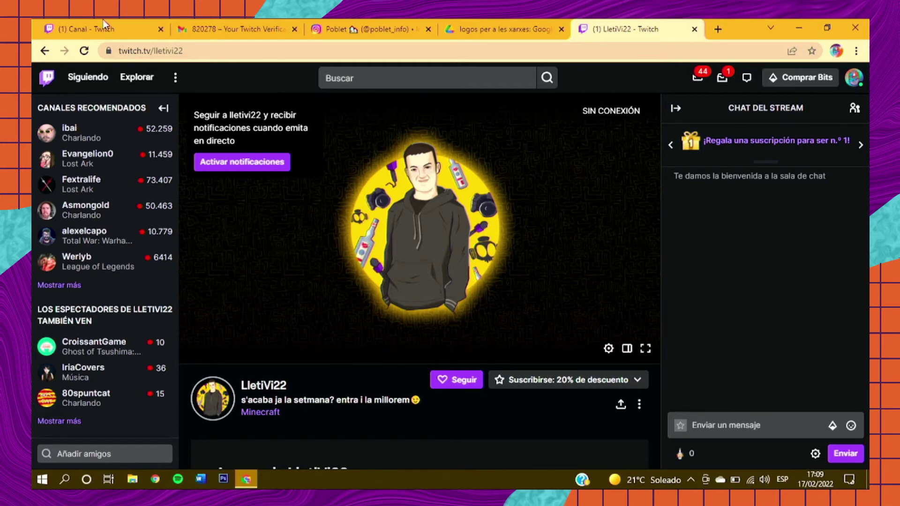
click(92, 29)
scroll(492, 316, up, 15)
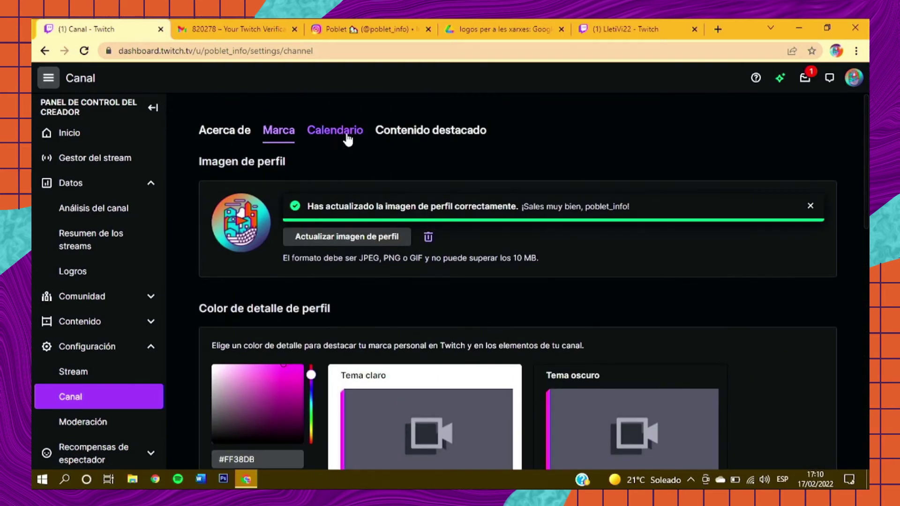
Step: Look over the Calendario schedule, cancel an Añadir stream form, then move to Contenido destacado
click(347, 138)
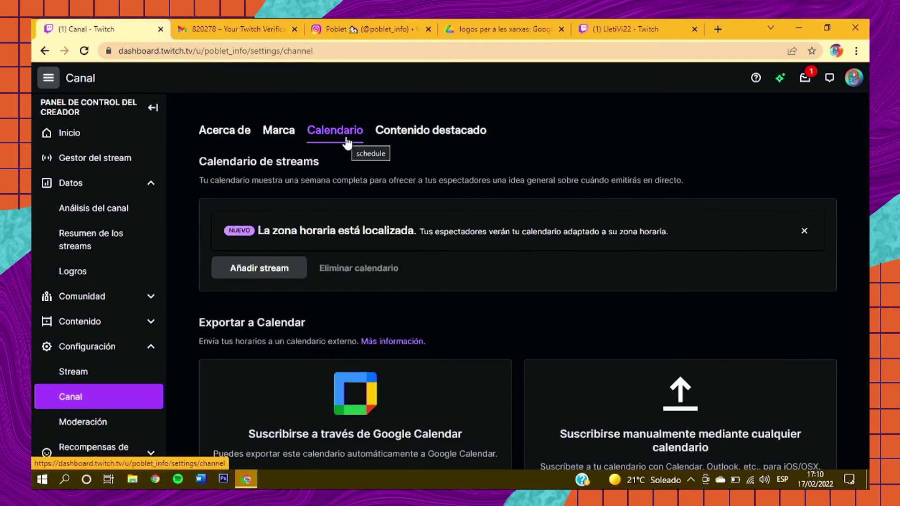
click(803, 232)
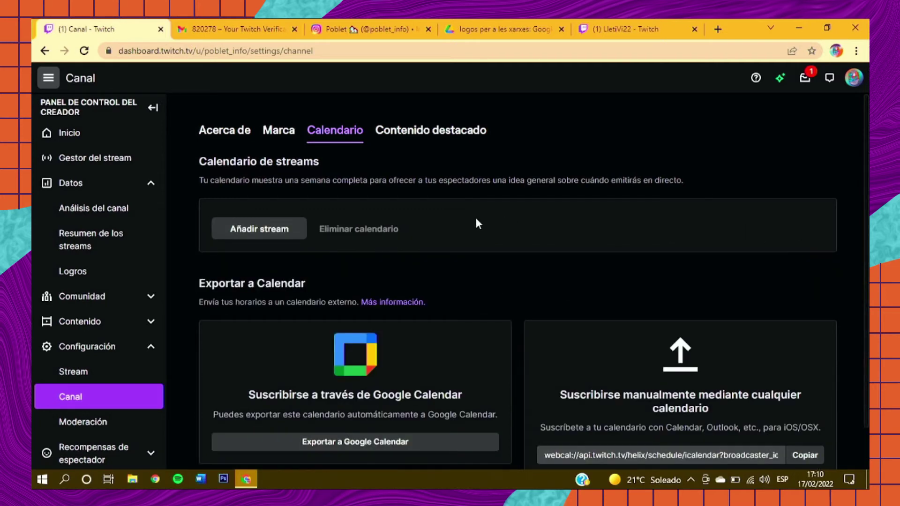
click(248, 233)
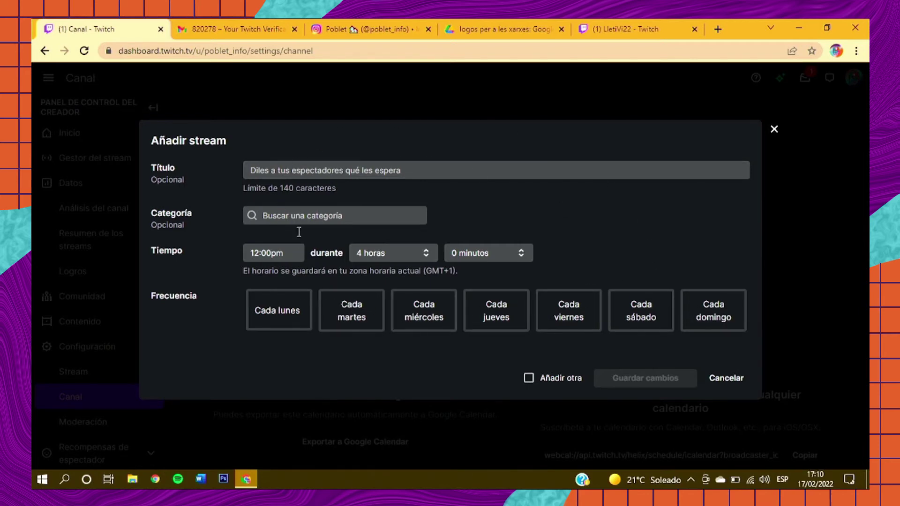
click(773, 130)
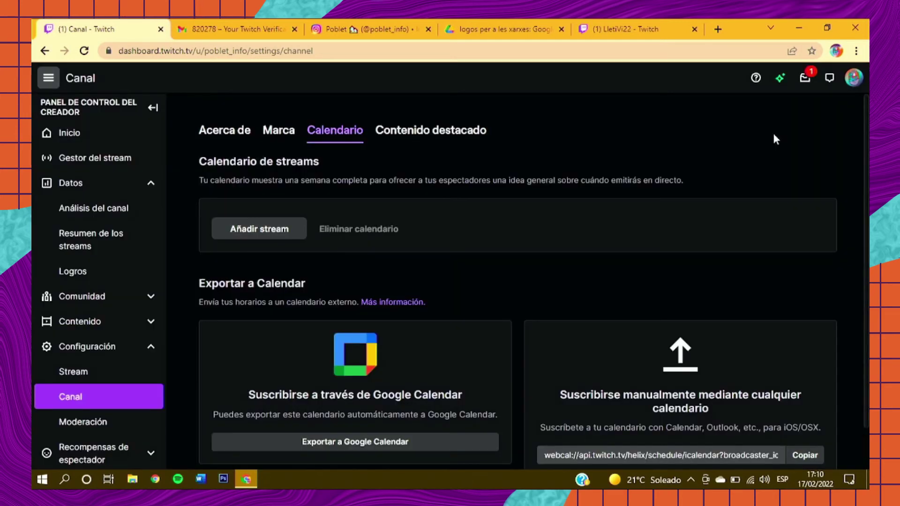
click(485, 130)
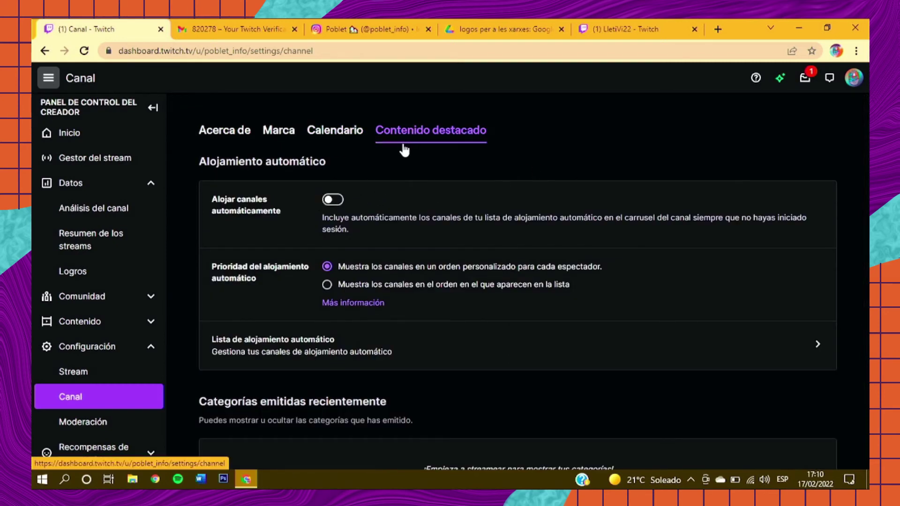
Step: Turn Alojar canales automáticamente on and bring up the auto-host channel list
click(334, 200)
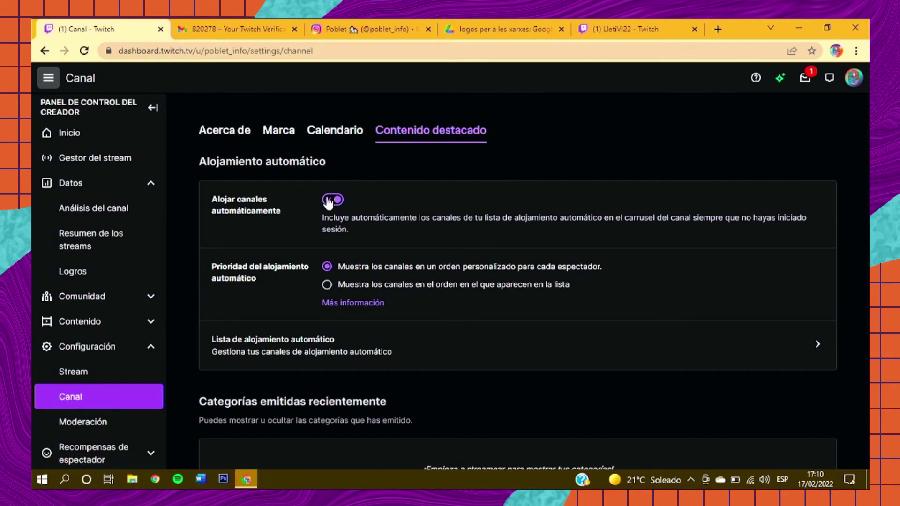
click(331, 200)
scroll(272, 246, down, 2)
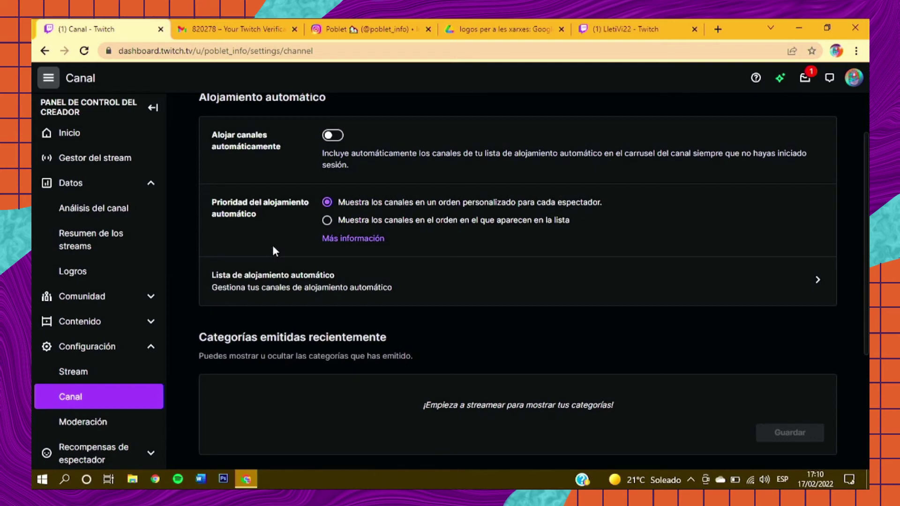
scroll(273, 248, down, 1)
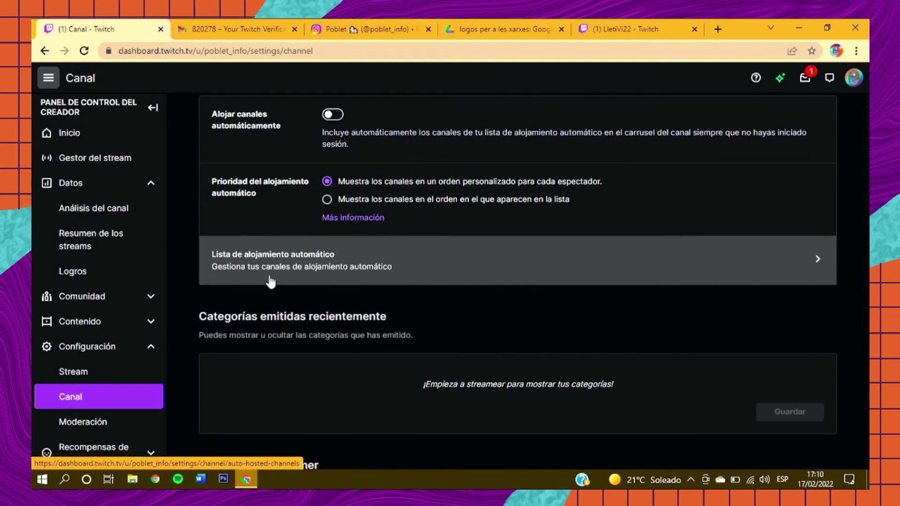
scroll(270, 281, up, 1)
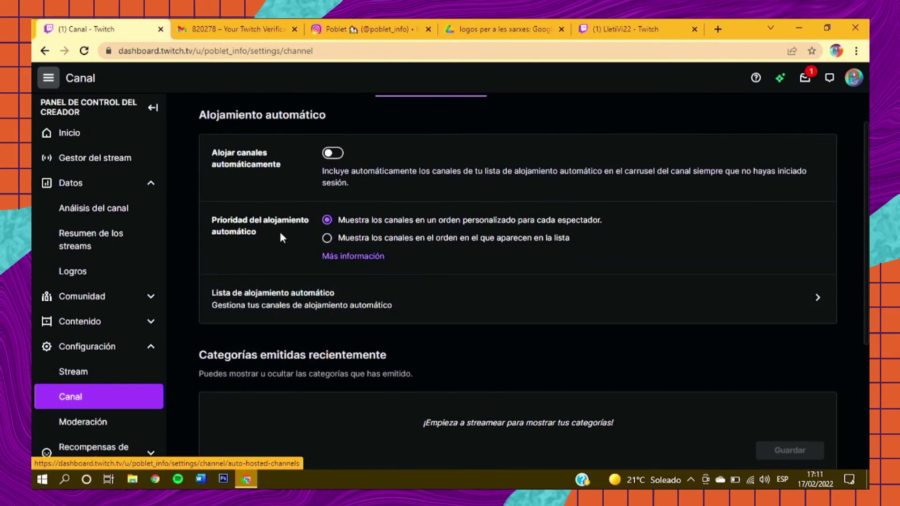
click(334, 155)
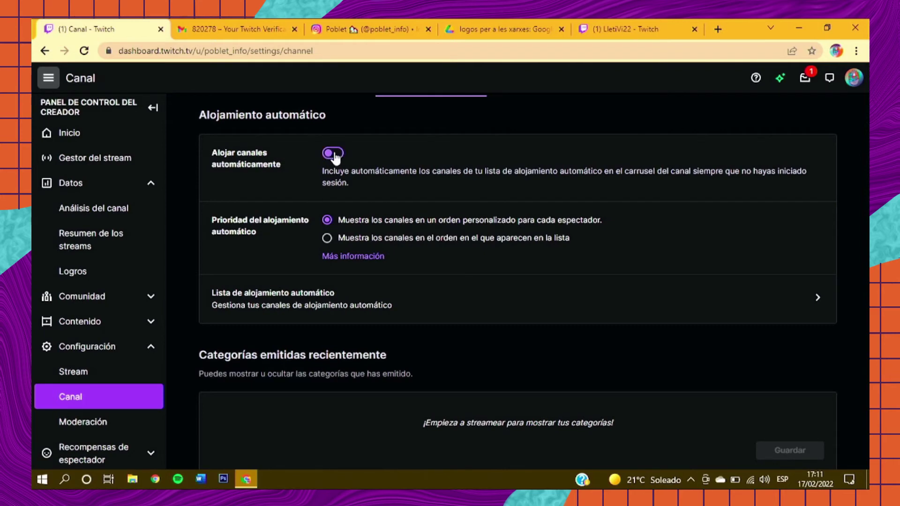
click(283, 292)
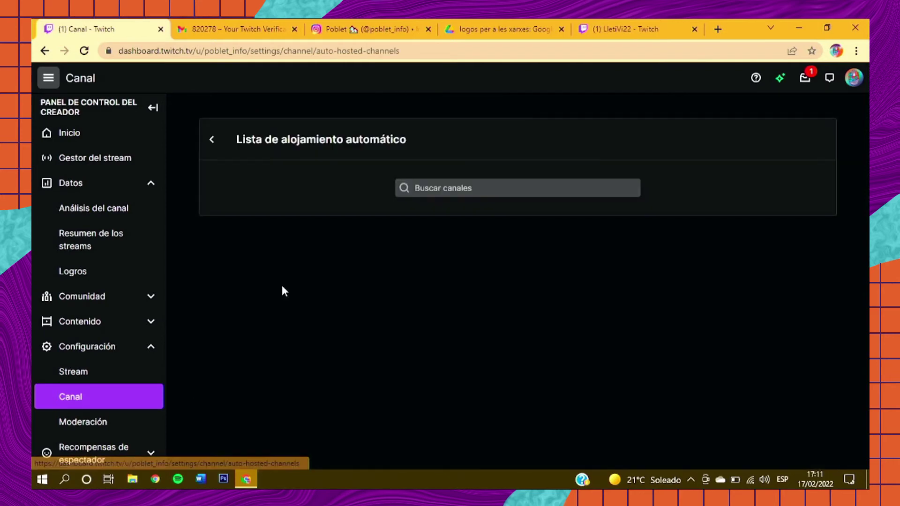
Step: Add the lleti, hectormenta5 and simmer_valenciana channels to the auto-host list
click(431, 192)
text(lletivi)
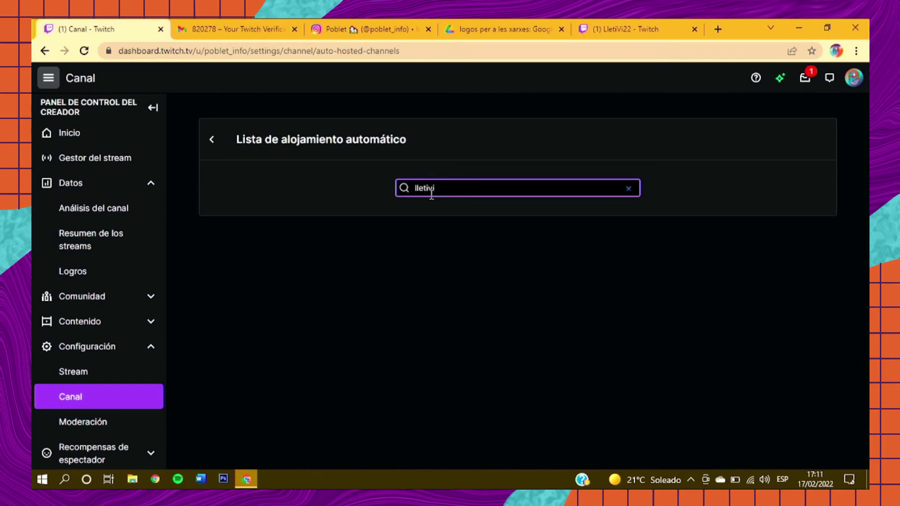
click(616, 251)
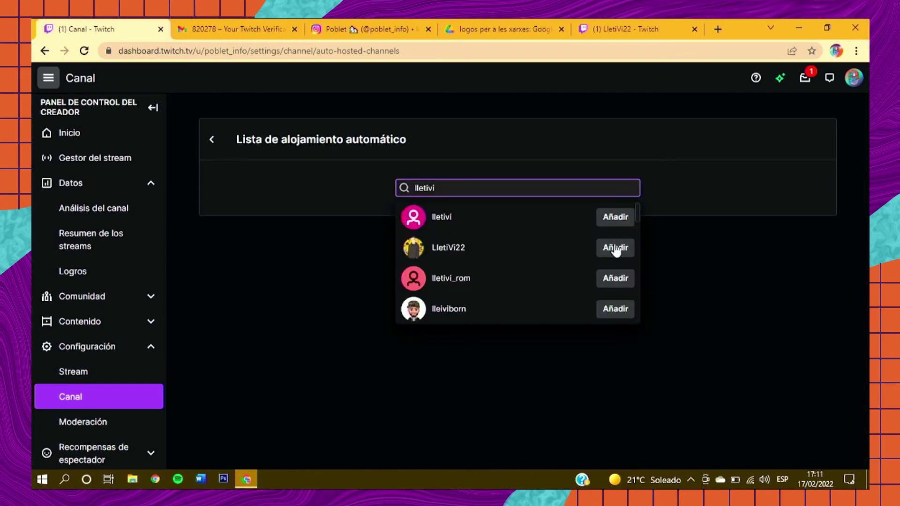
drag(510, 193, 298, 182)
text(hectormenta5)
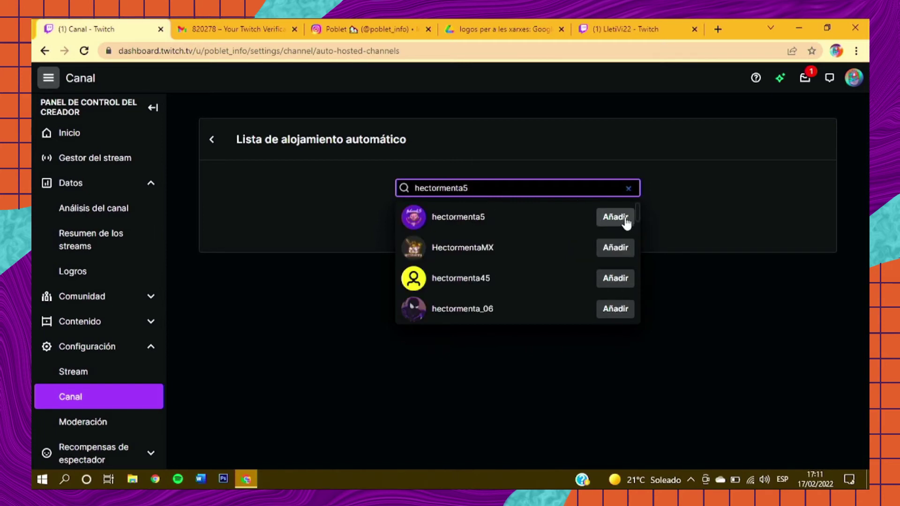
click(615, 217)
drag(511, 189, 317, 184)
text(simmer_valenciana)
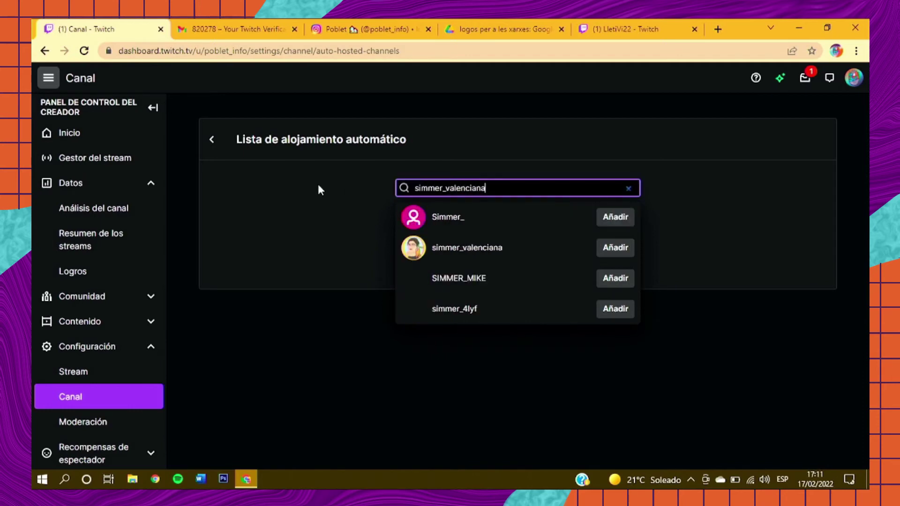
click(606, 218)
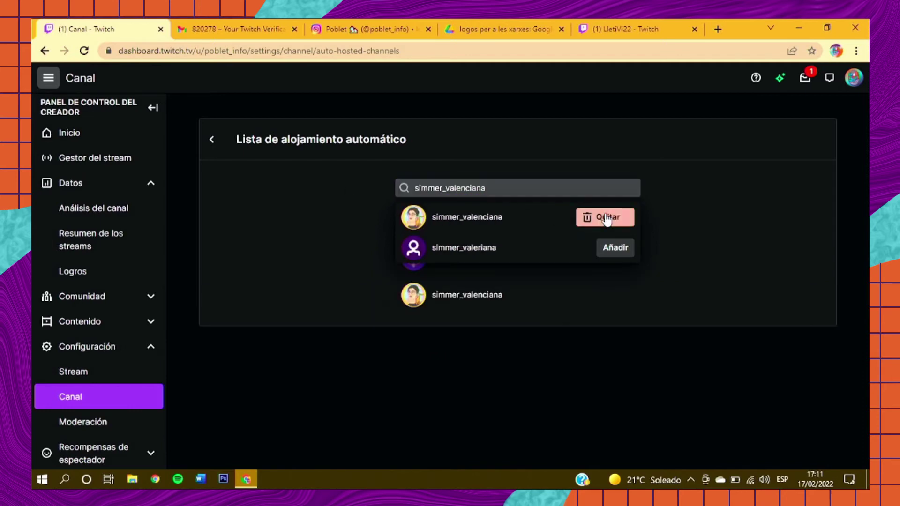
Step: Start a search for a fourth channel 'be', then go to the Moderación settings
drag(533, 188, 351, 164)
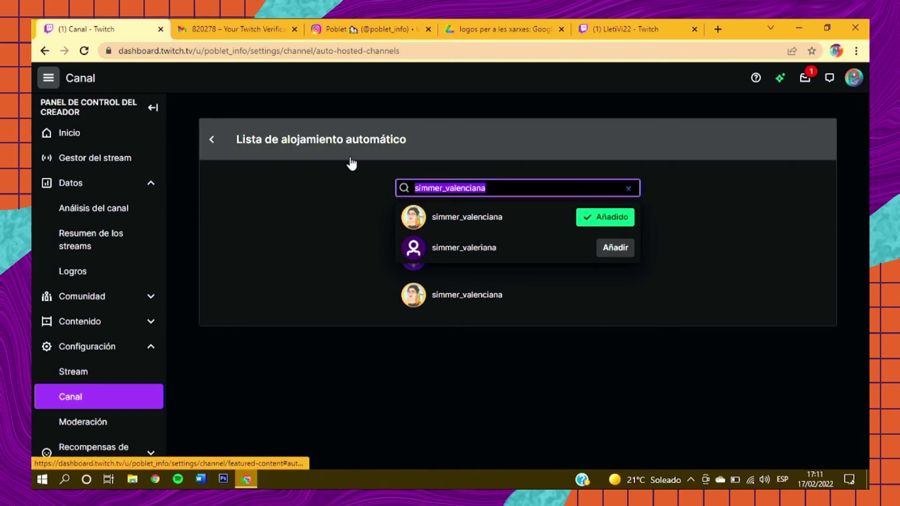
text(besug)
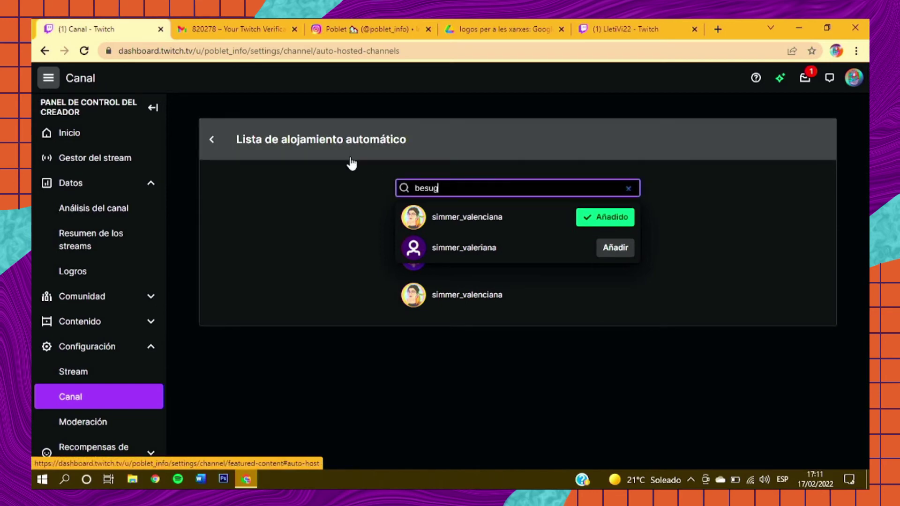
click(133, 422)
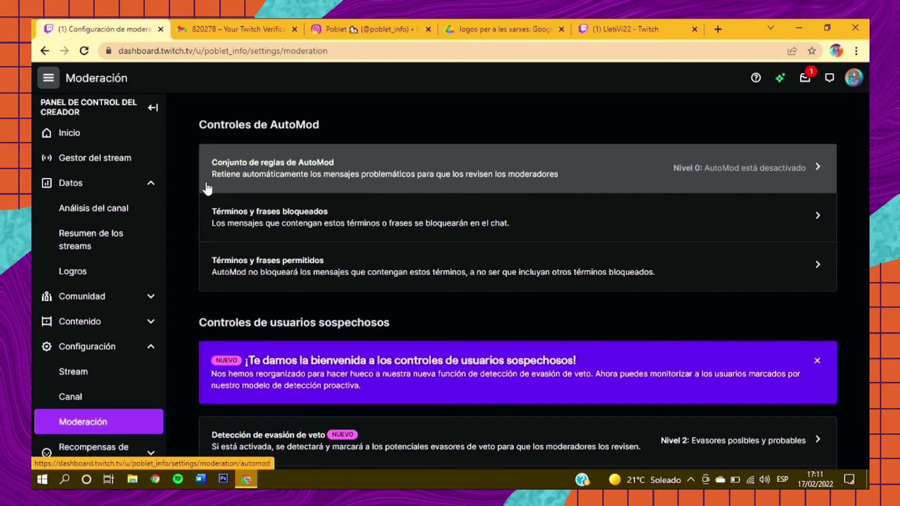
scroll(196, 188, down, 2)
scroll(196, 189, down, 3)
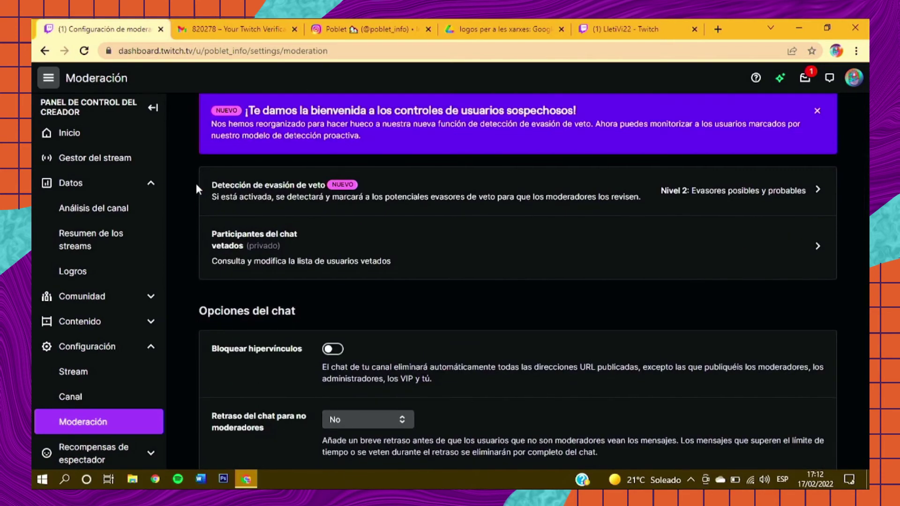
scroll(195, 188, down, 1)
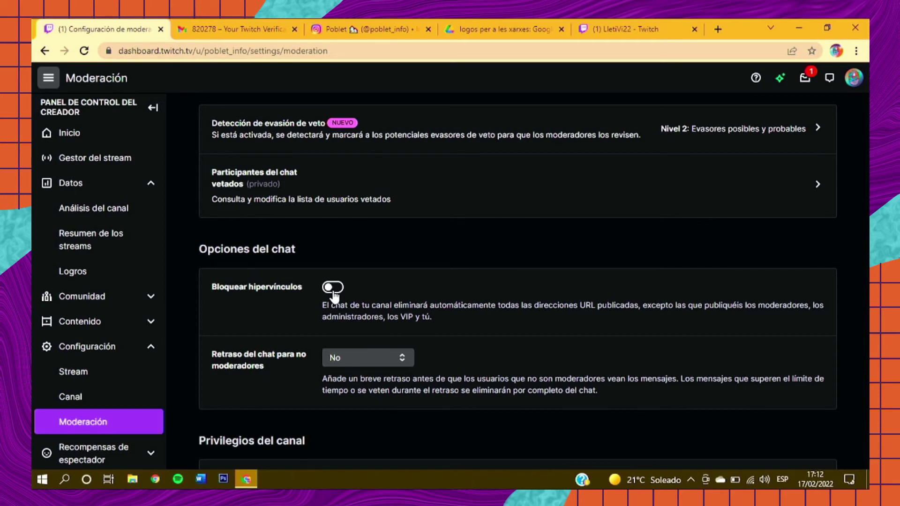
scroll(274, 309, down, 4)
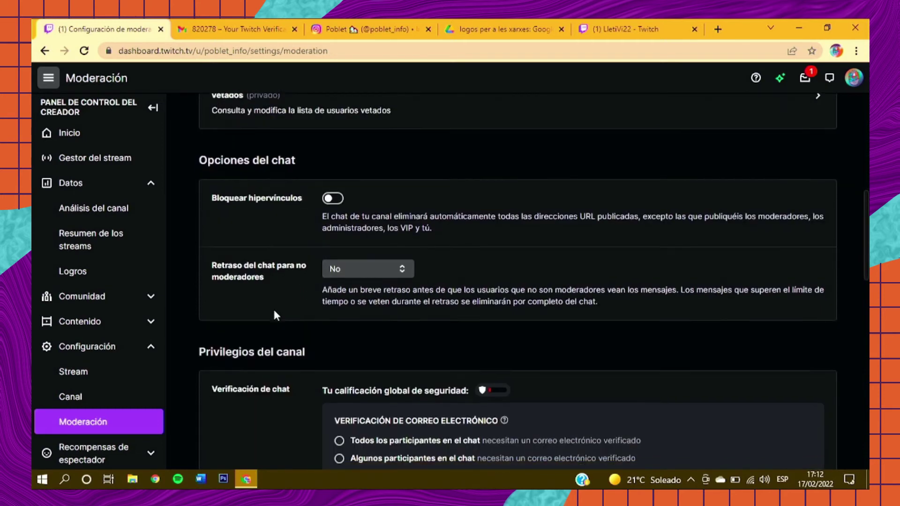
scroll(276, 314, down, 6)
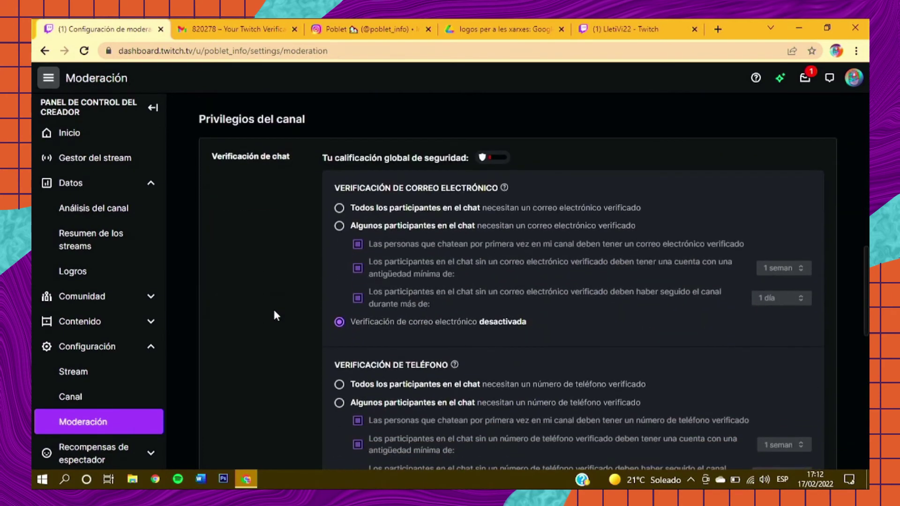
scroll(274, 311, down, 6)
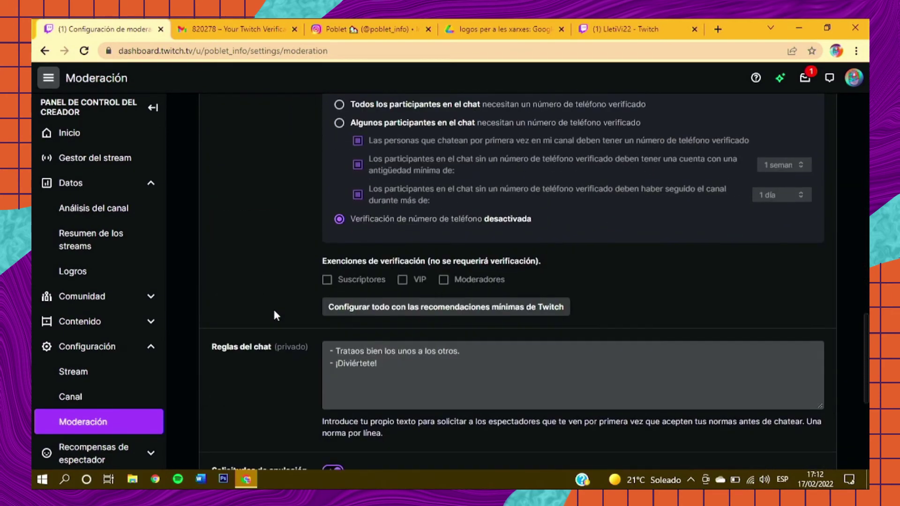
scroll(275, 315, down, 2)
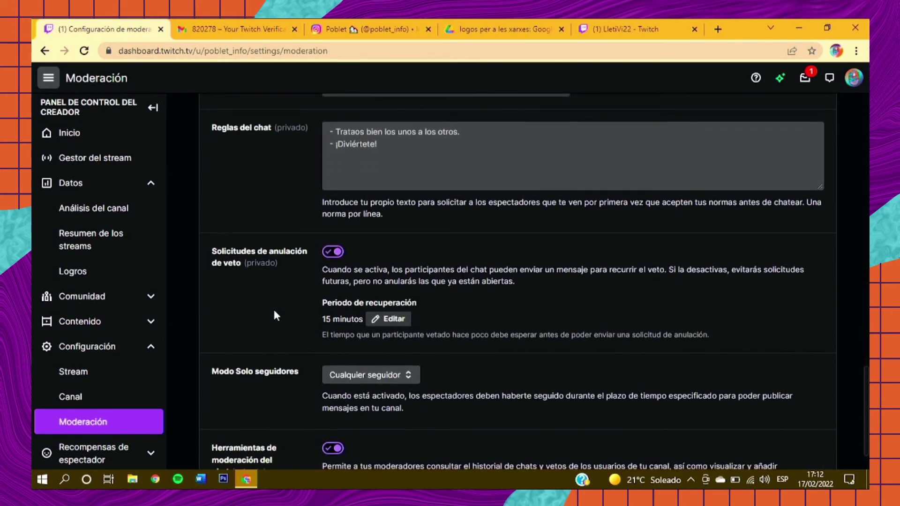
scroll(276, 314, up, 1)
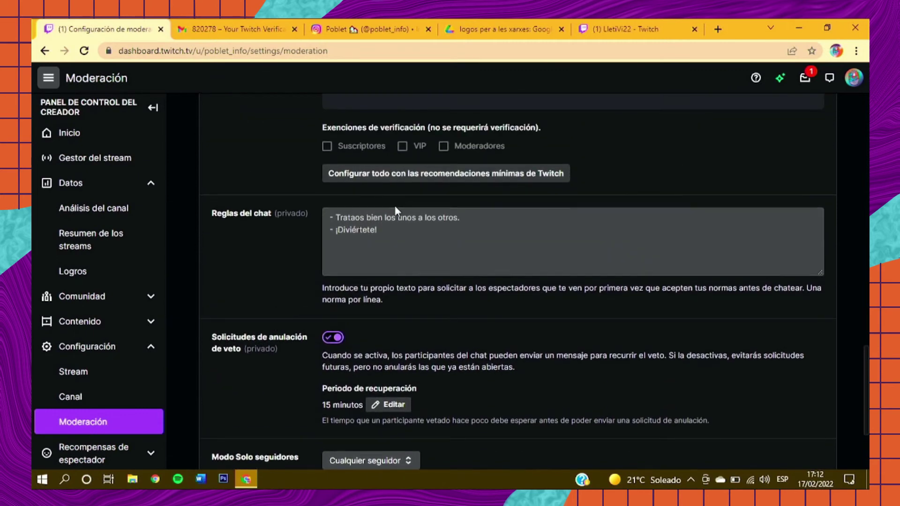
click(373, 218)
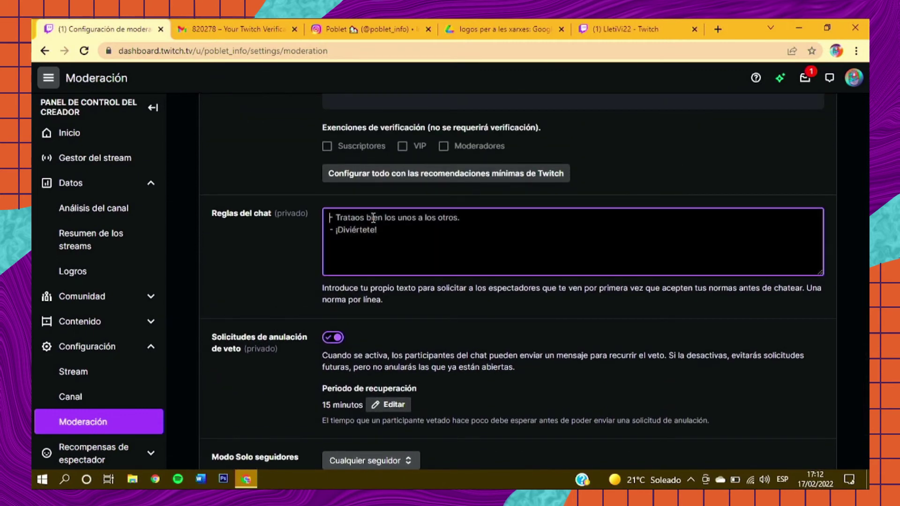
click(229, 243)
scroll(228, 243, down, 3)
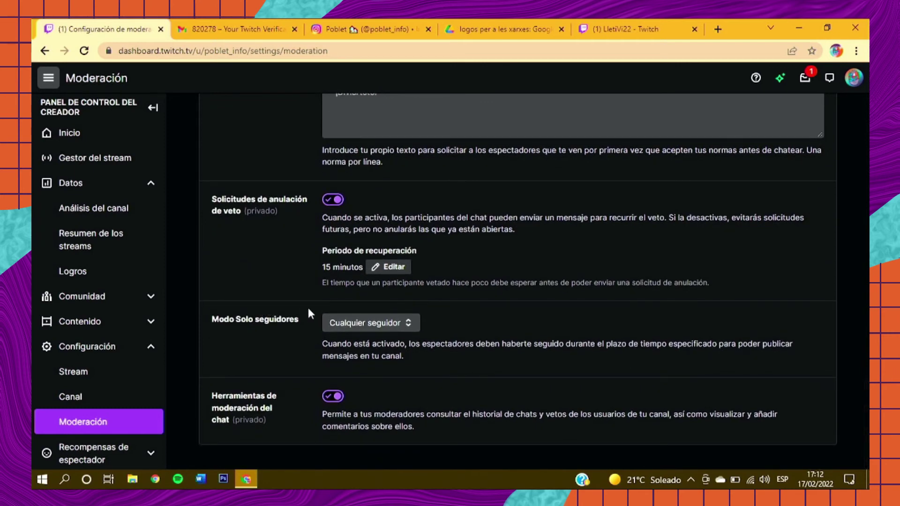
Step: Set the Modo Solo seguidores chat option to No
click(360, 325)
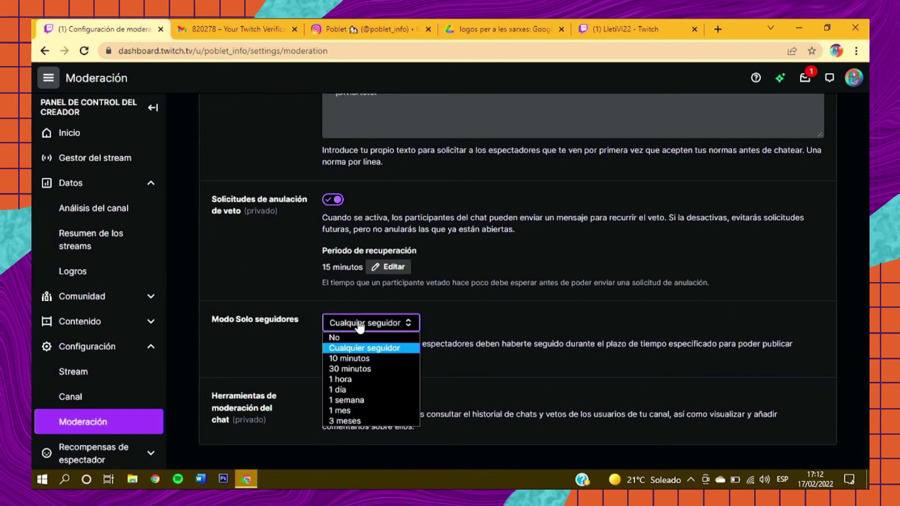
click(350, 335)
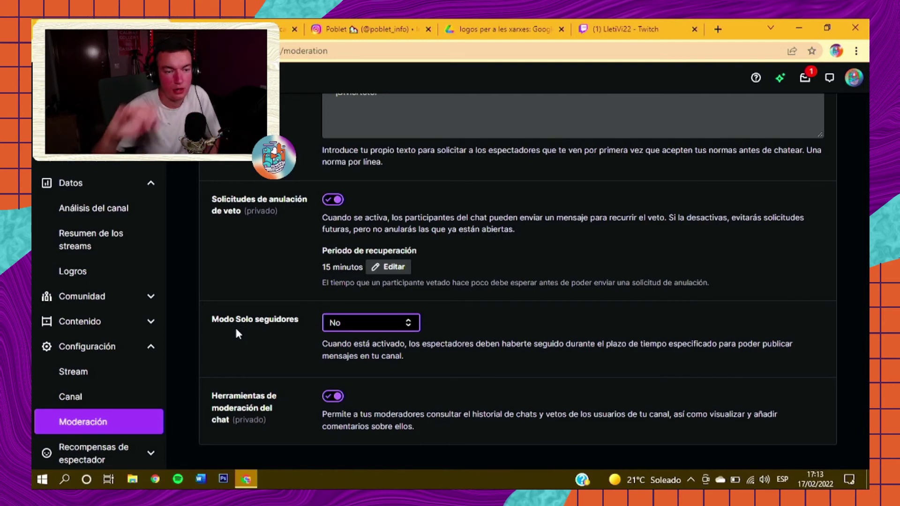
scroll(97, 357, down, 3)
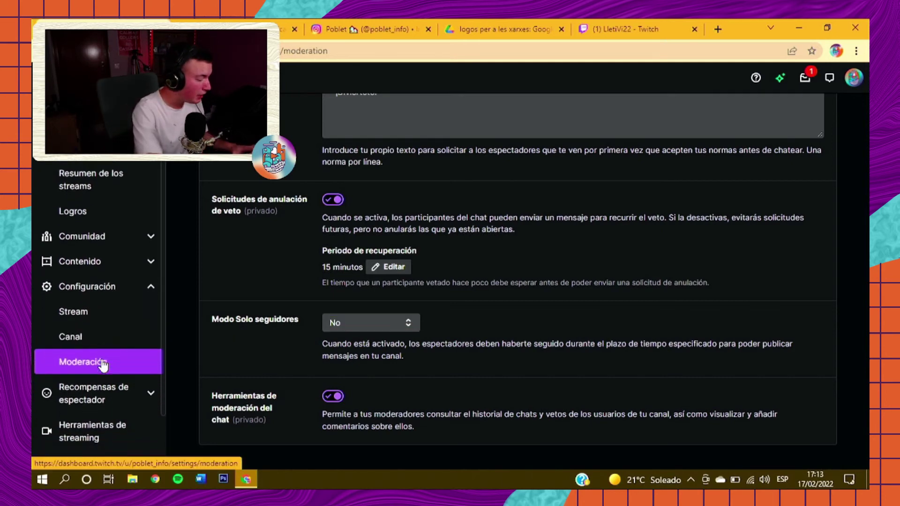
Step: Expand viewer rewards and browse the Herramientas de streaming software downloads page
click(103, 363)
scroll(116, 374, down, 2)
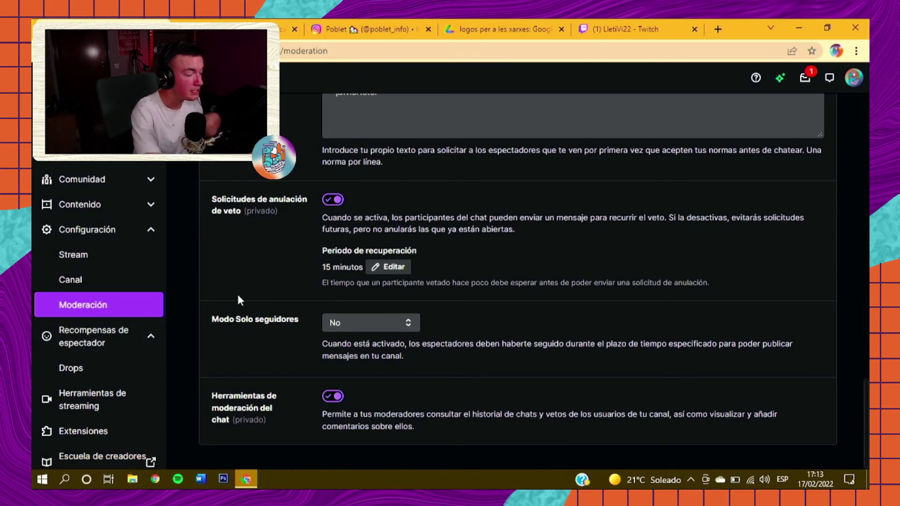
click(124, 401)
scroll(328, 330, down, 4)
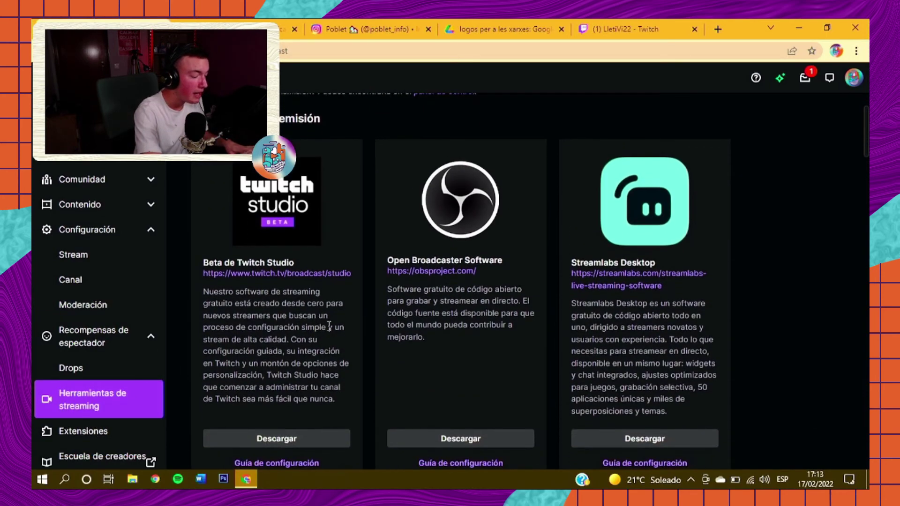
scroll(328, 331, down, 8)
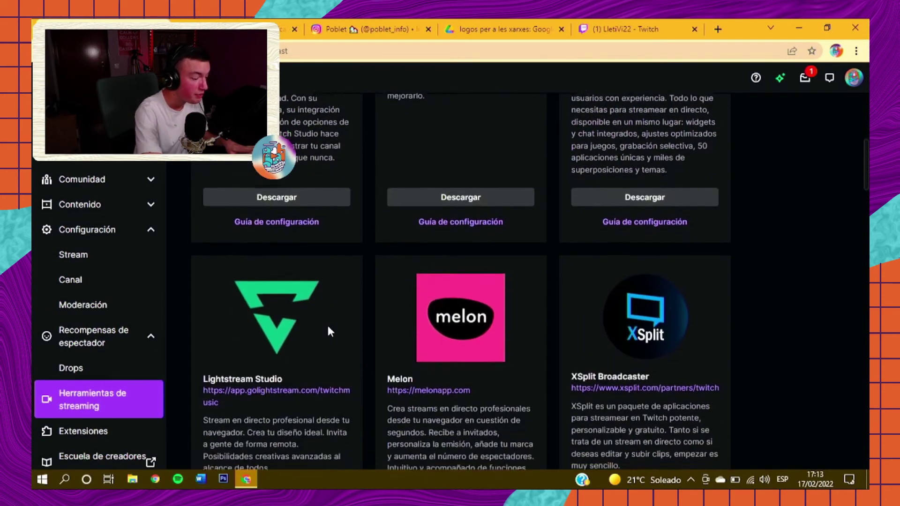
scroll(328, 328, up, 10)
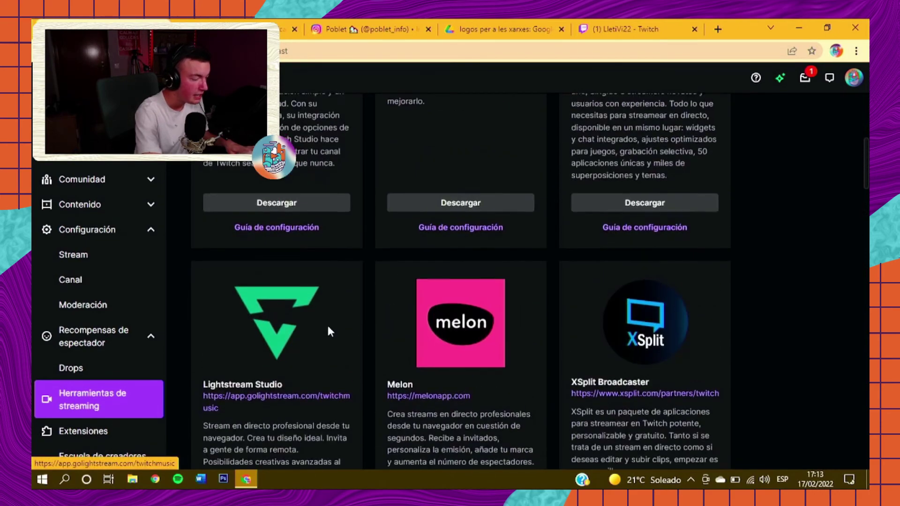
scroll(373, 336, down, 9)
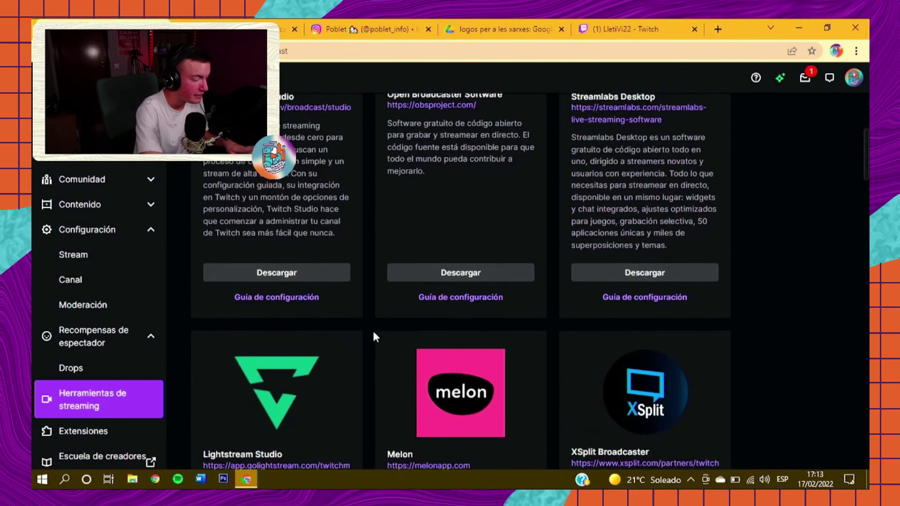
Step: Go to Extensiones, then scroll through the LletiVi22 channel's about panels
click(106, 434)
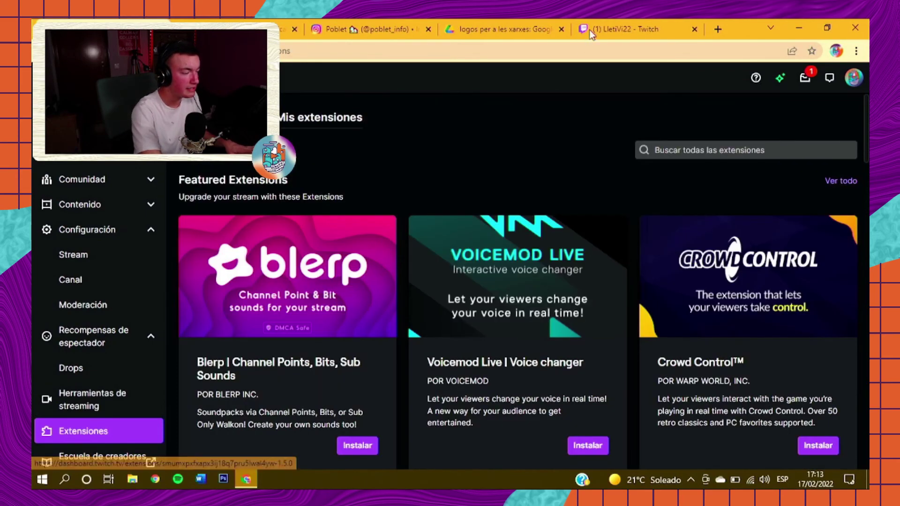
click(586, 31)
scroll(348, 280, down, 2)
scroll(347, 280, down, 2)
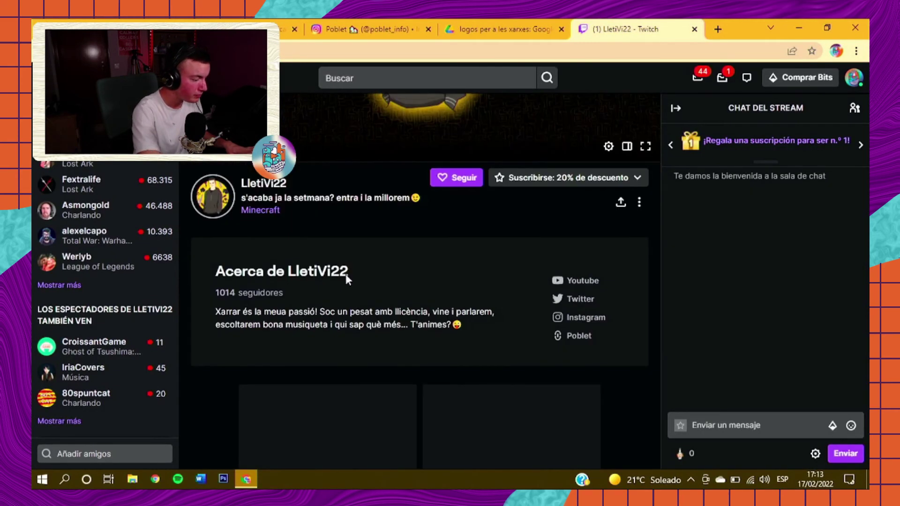
scroll(294, 328, down, 3)
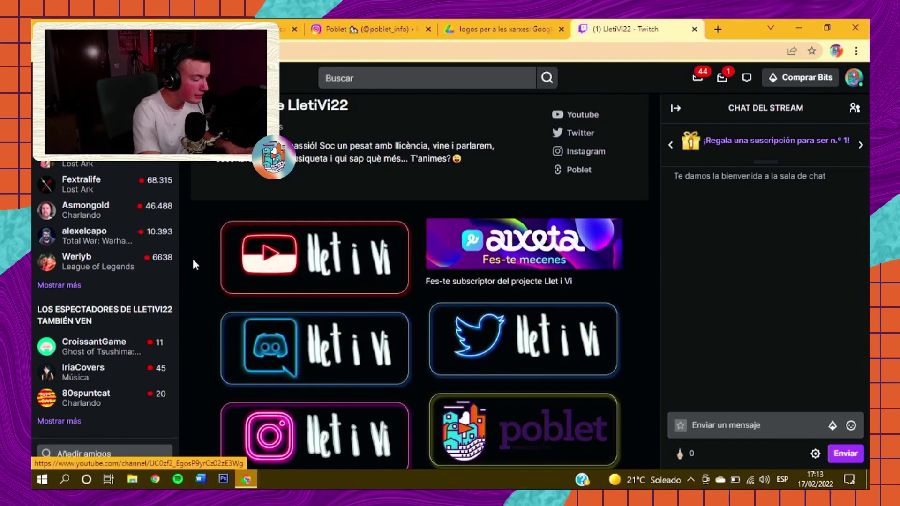
scroll(366, 322, down, 1)
scroll(365, 322, down, 1)
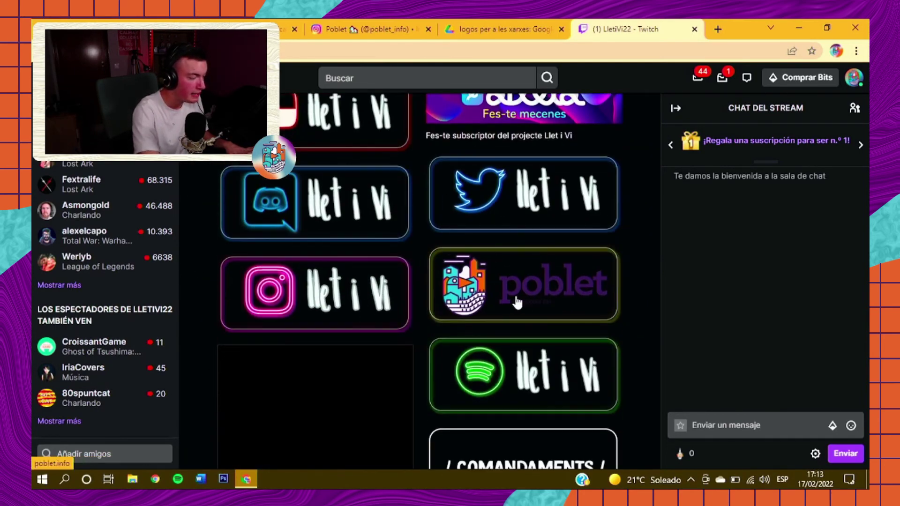
scroll(354, 286, down, 5)
scroll(354, 283, down, 7)
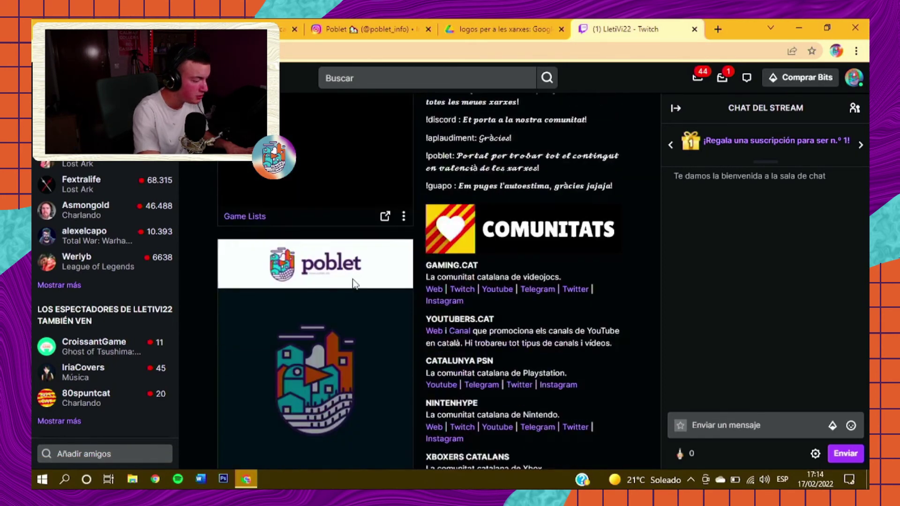
scroll(347, 323, up, 10)
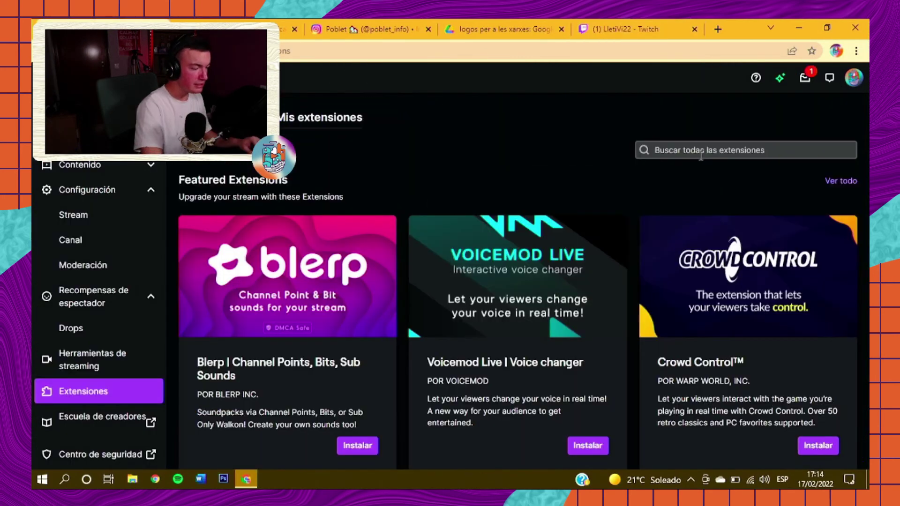
Step: Search extensions for 'Poblet.info', install Poblet Info, and choose Configurar
click(701, 151)
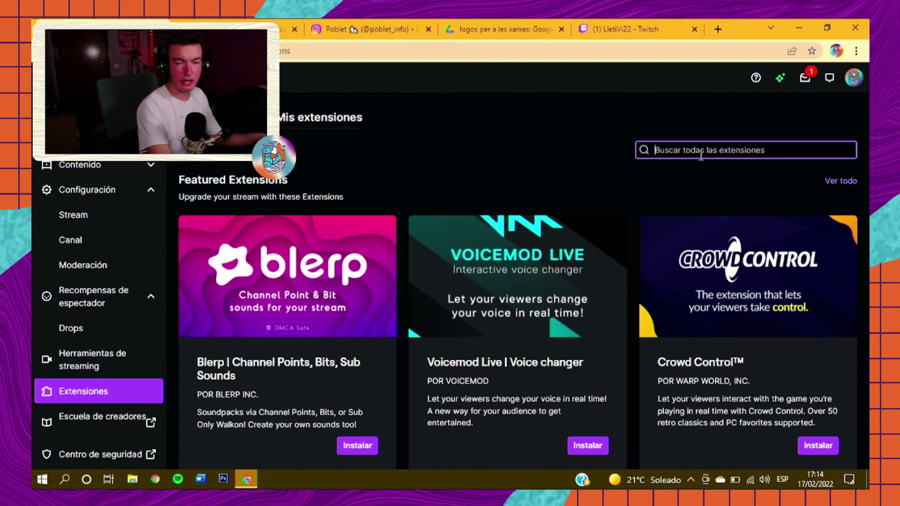
text(Poblet)
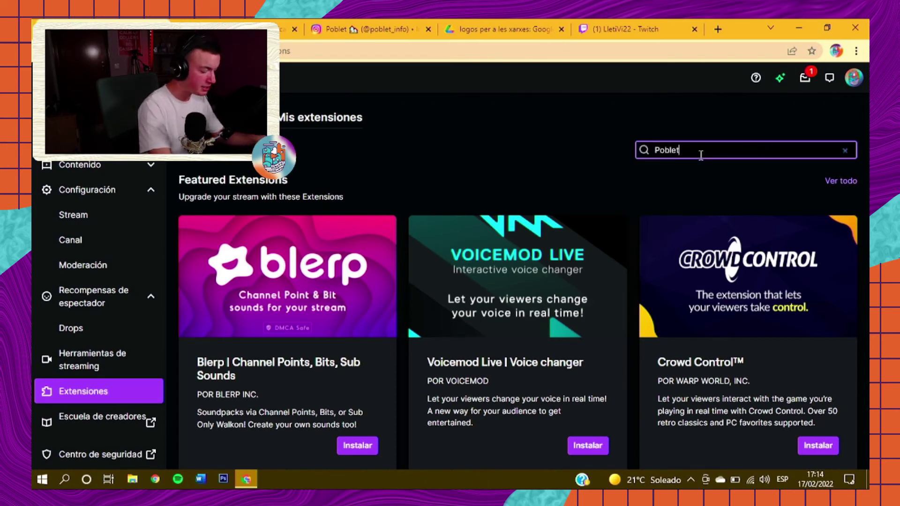
text(.info)
key(Return)
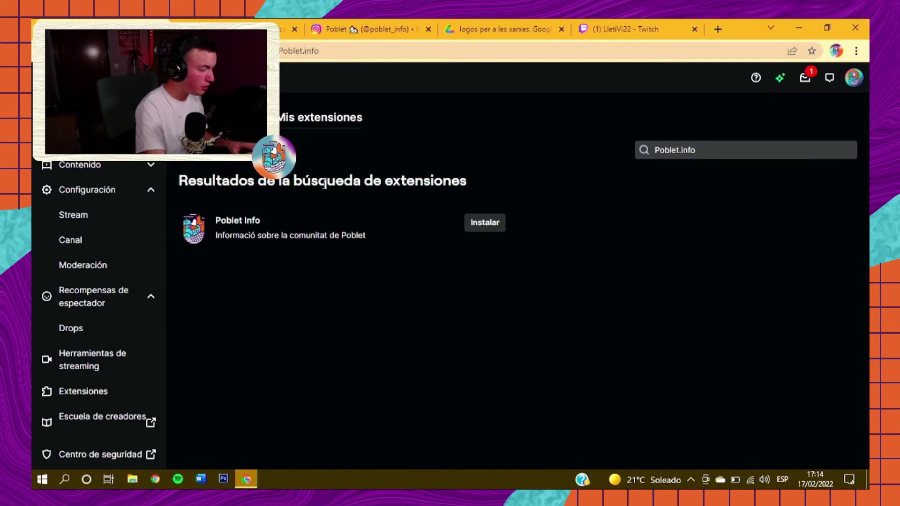
click(483, 223)
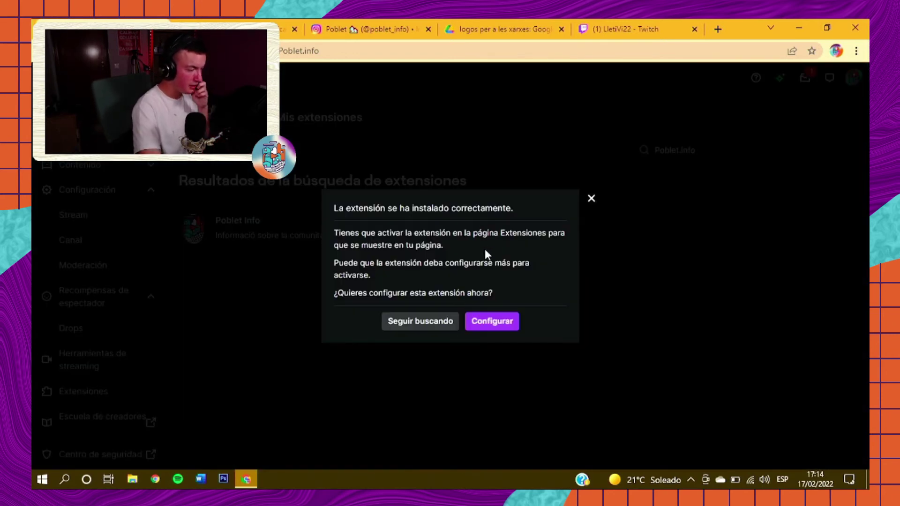
click(492, 321)
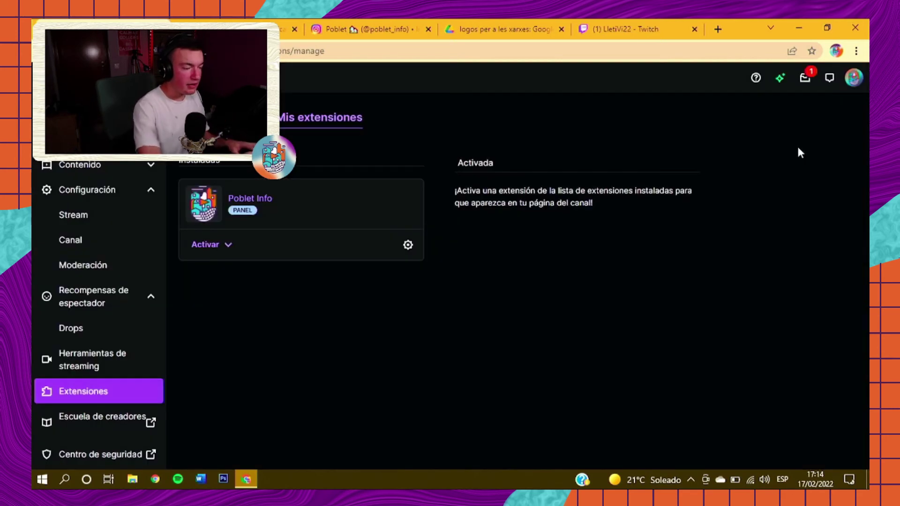
click(856, 81)
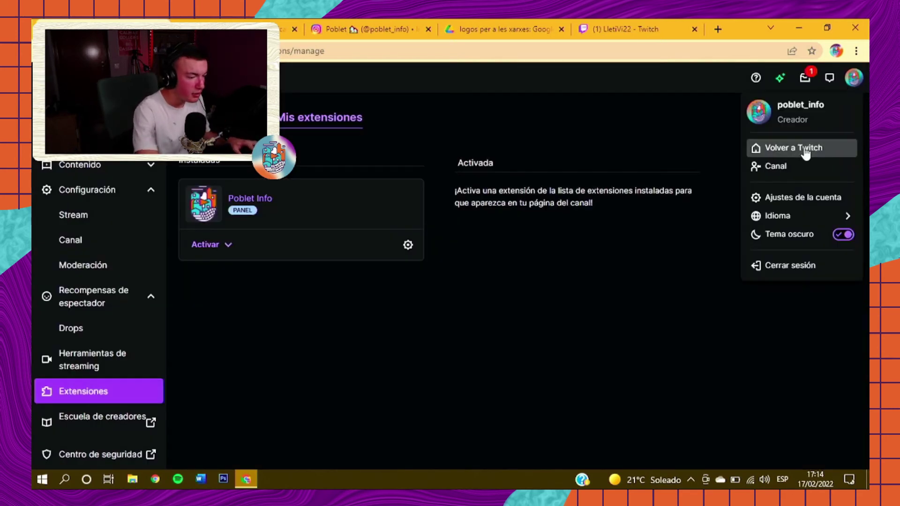
Step: Open the poblet_info public channel in stream and chat view, dismissing the profile picture tip
click(799, 168)
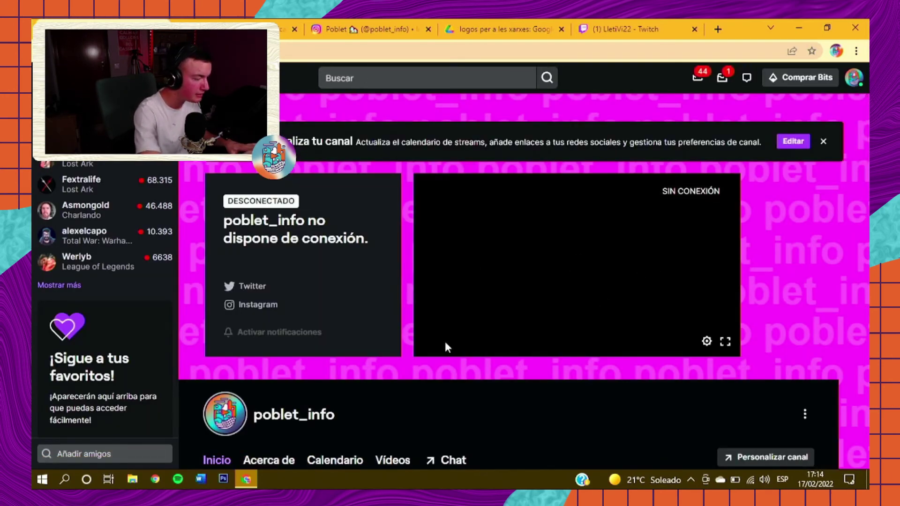
scroll(825, 319, down, 1)
scroll(251, 351, down, 3)
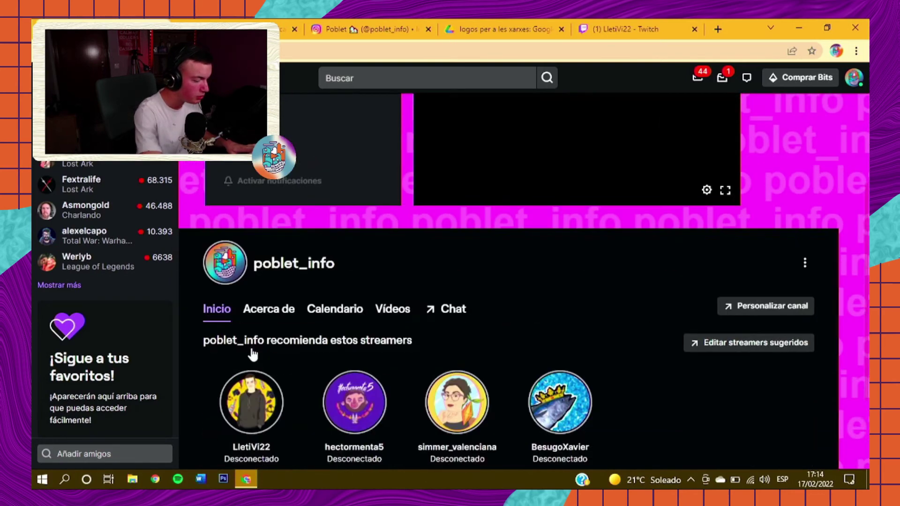
click(432, 255)
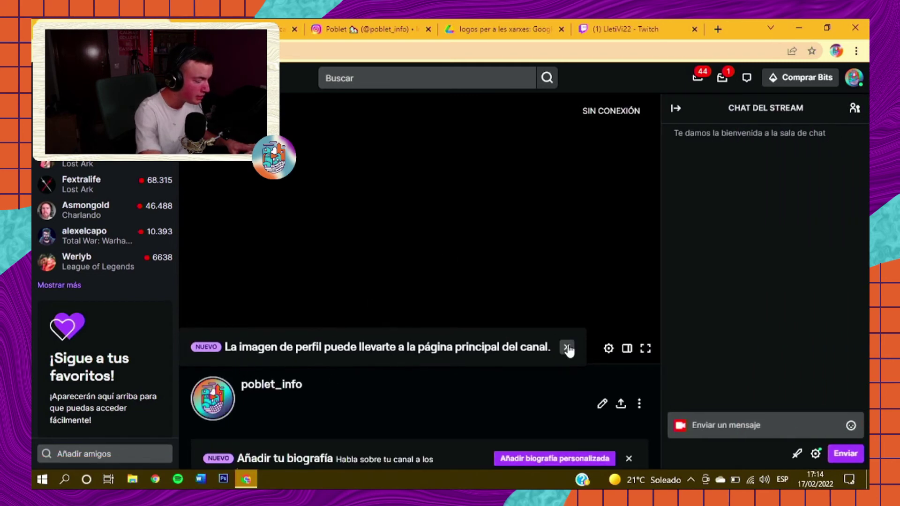
click(567, 346)
scroll(421, 367, down, 5)
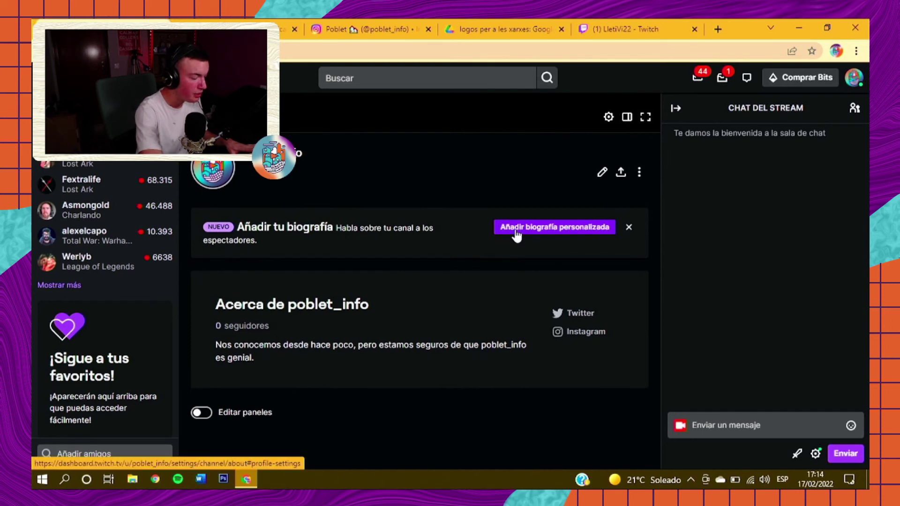
scroll(441, 312, down, 3)
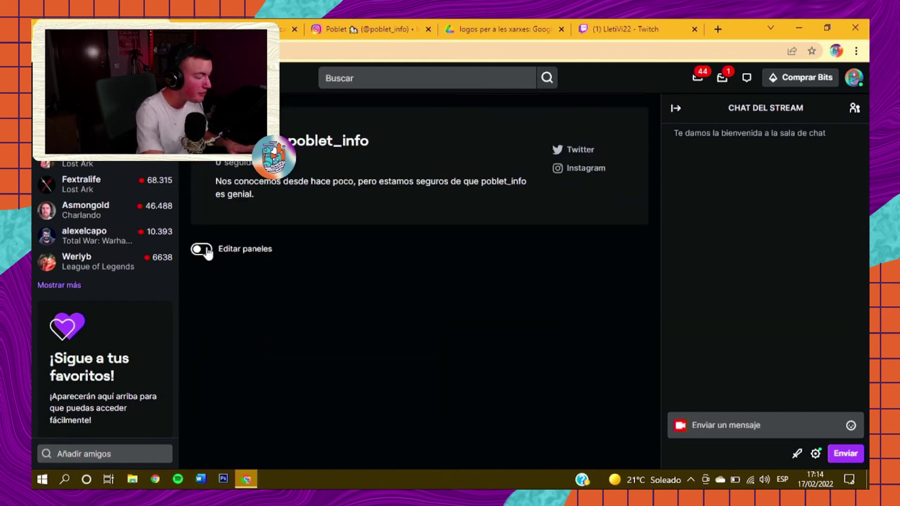
Step: Try LletiVi22's YouTube and Poblet website panel links, then switch on Editar paneles
click(641, 28)
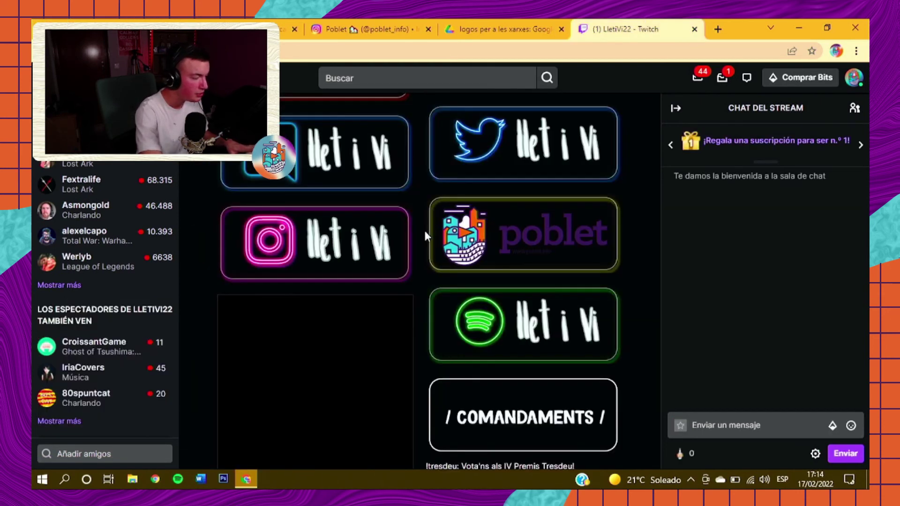
scroll(424, 230, up, 3)
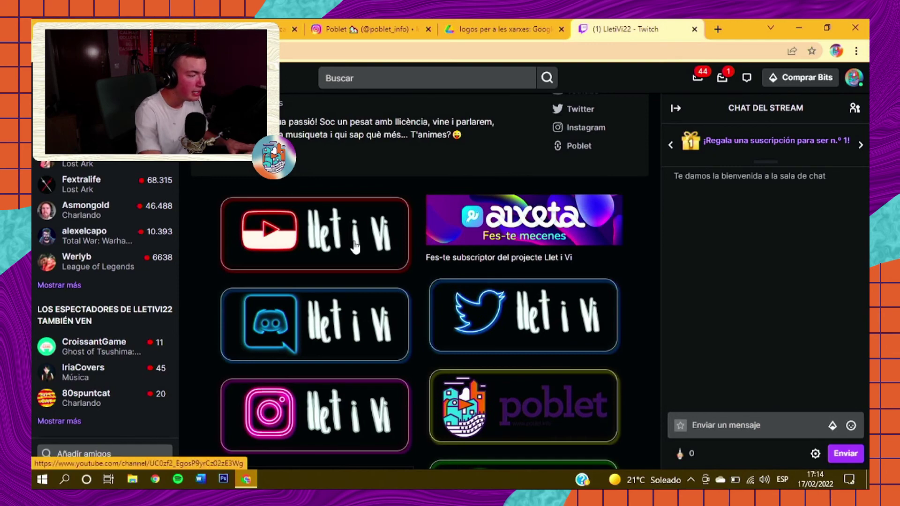
click(352, 241)
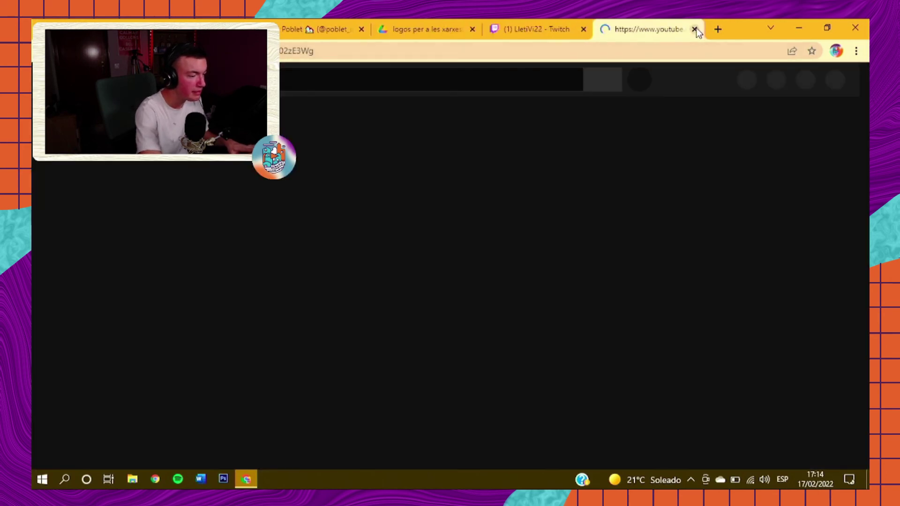
click(695, 29)
scroll(510, 246, down, 3)
click(510, 248)
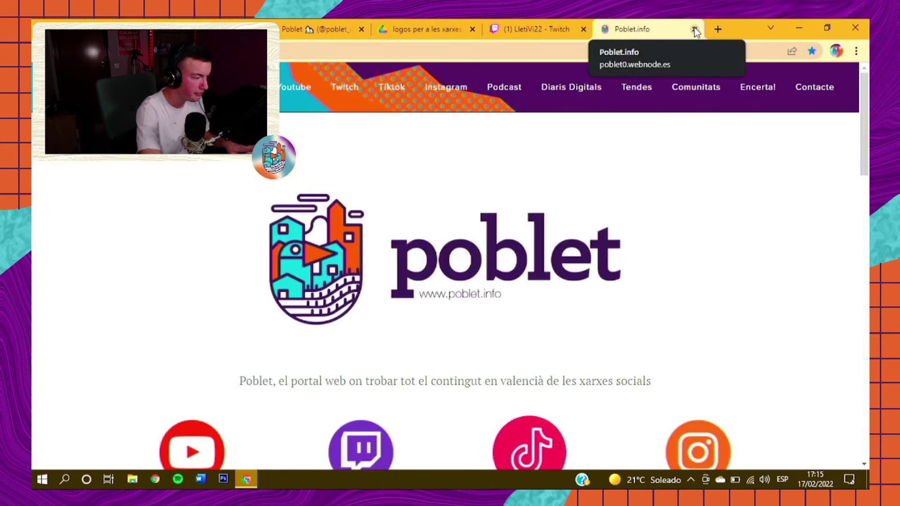
click(694, 29)
click(201, 249)
Step: Add a Panel de extensión slot and activate Poblet Info in Panel 1 via Administrador de extensiones
scroll(350, 281, down, 4)
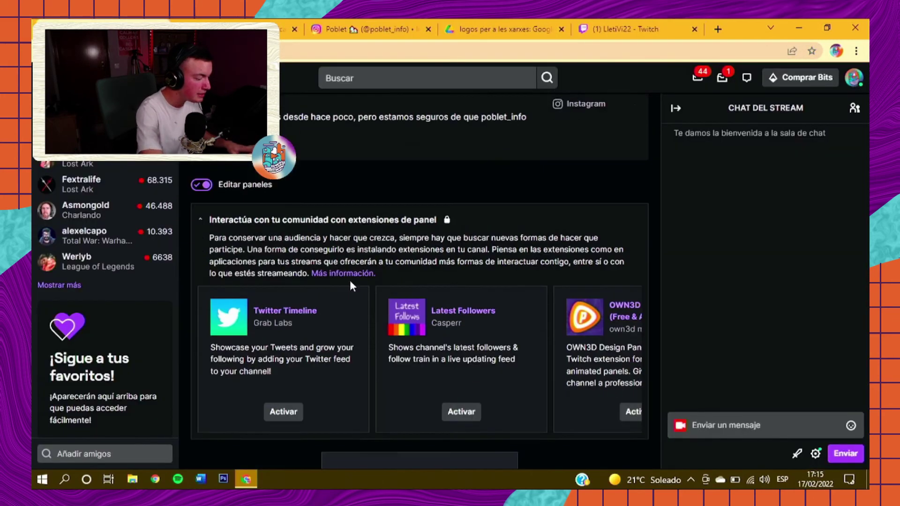
scroll(349, 280, down, 4)
click(396, 281)
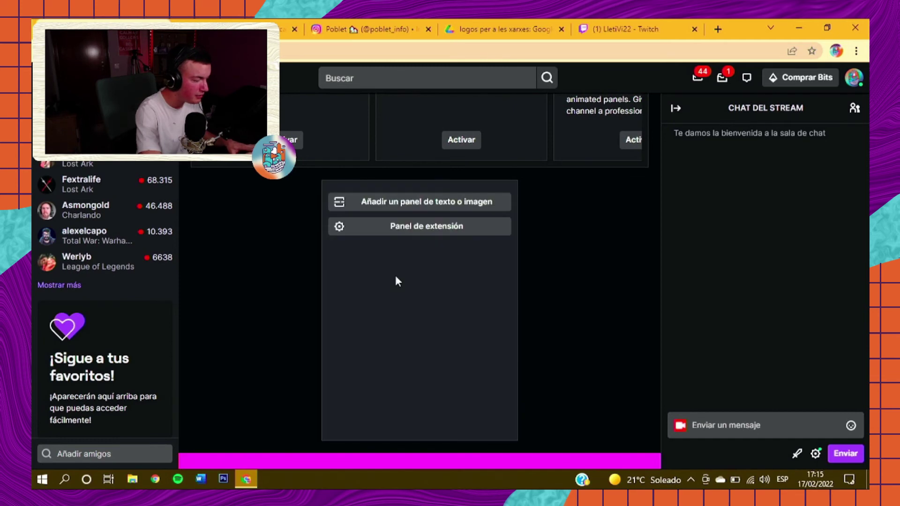
click(425, 230)
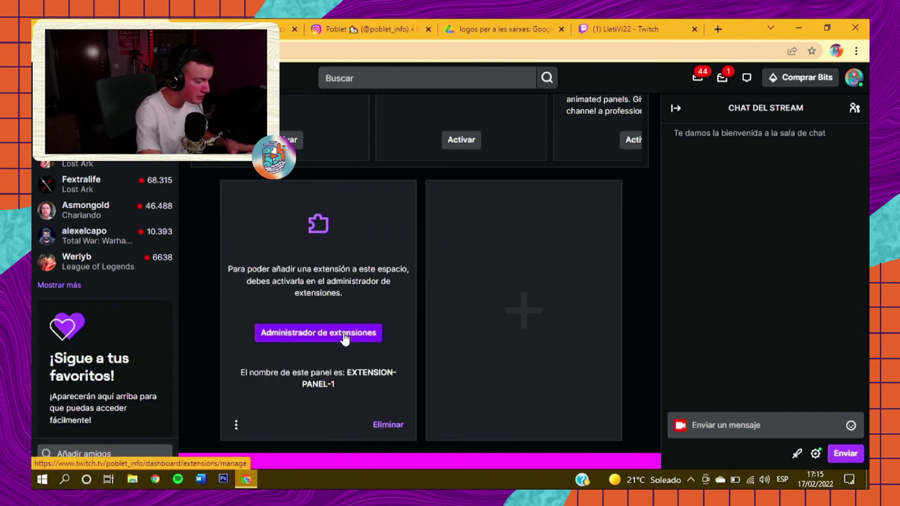
click(311, 337)
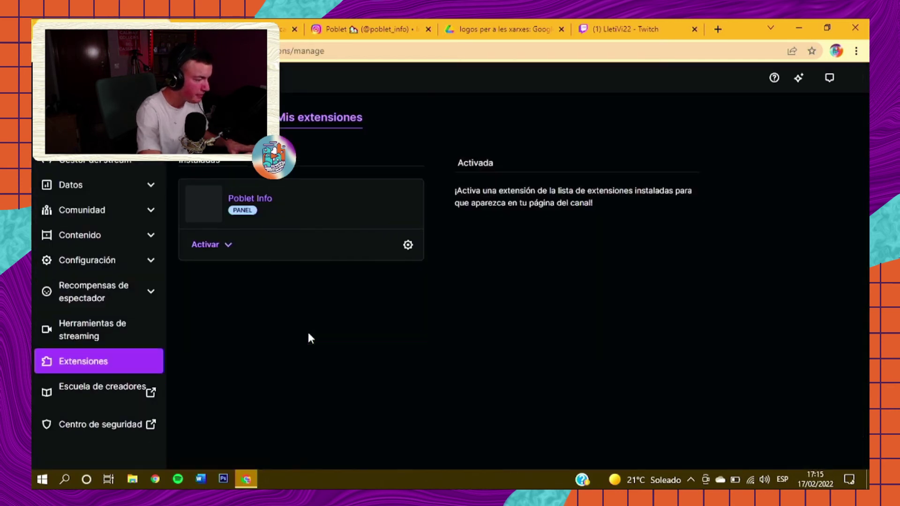
click(230, 246)
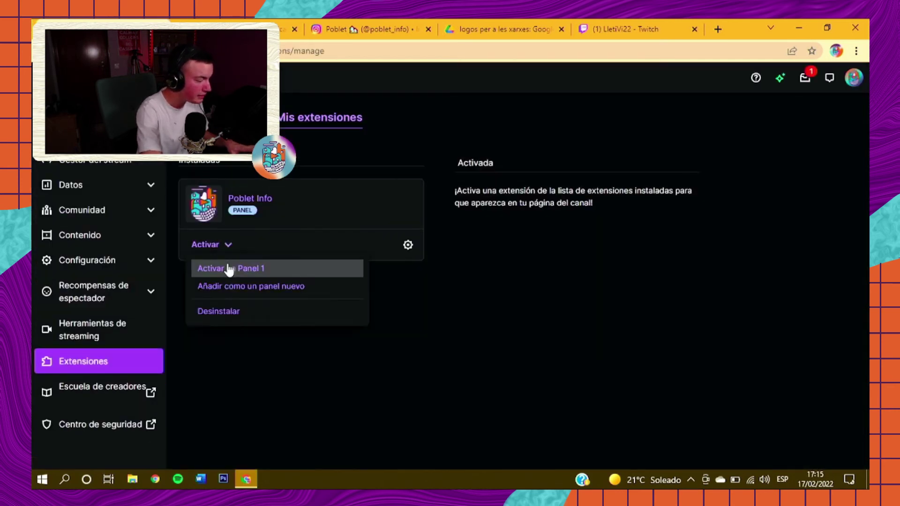
click(228, 265)
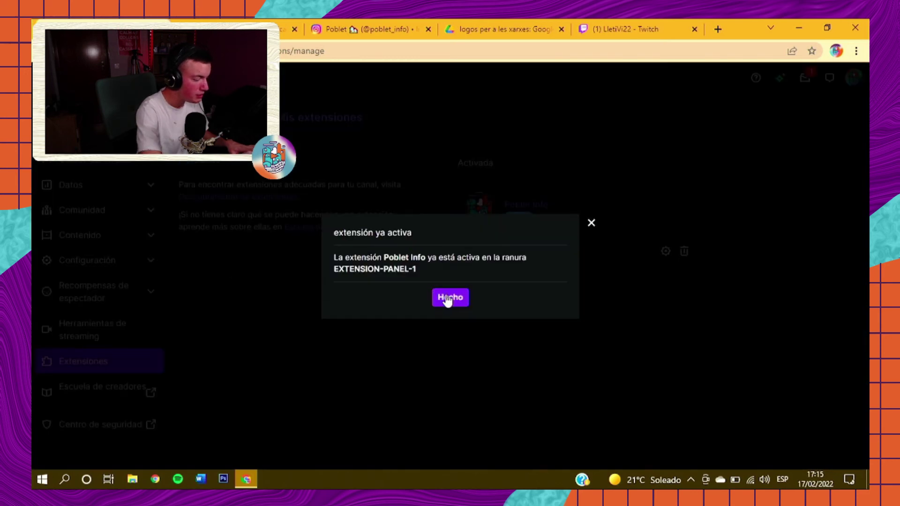
click(449, 297)
click(852, 78)
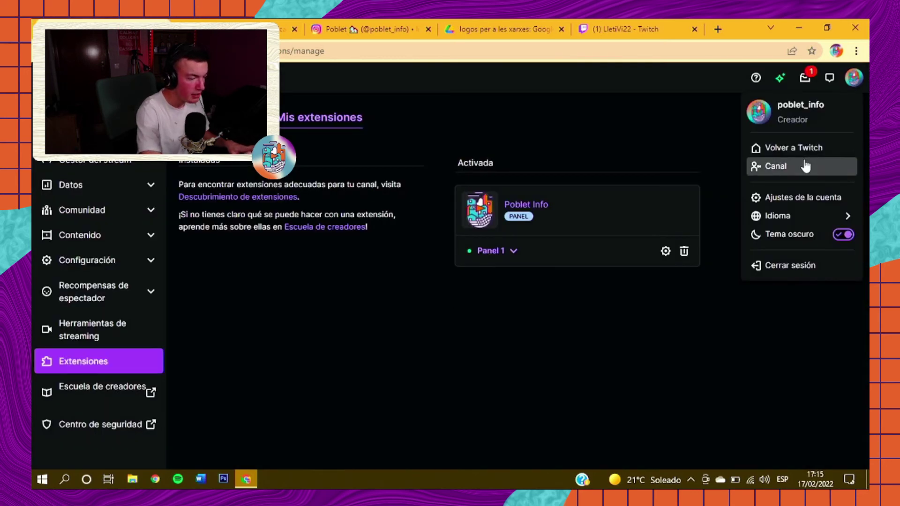
click(804, 166)
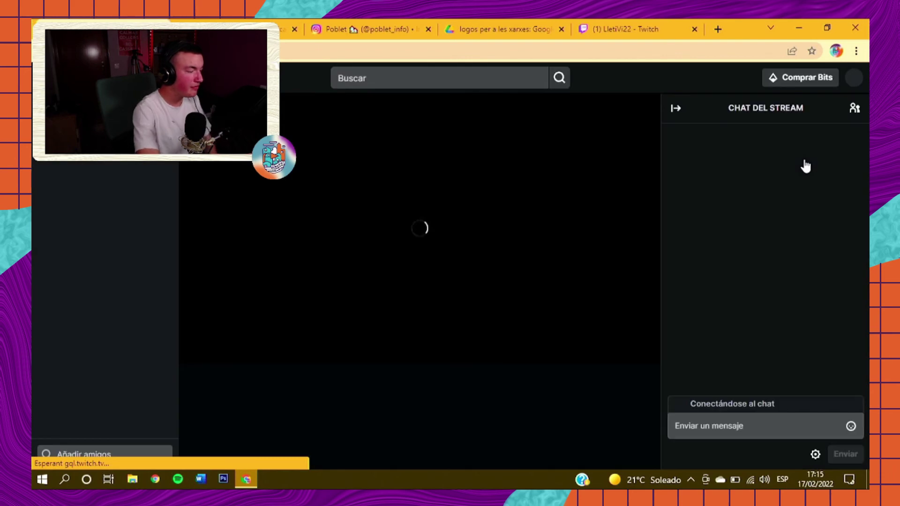
Step: Open poblet_info's stream and chat view and scroll down to 'Acerca de poblet_info'
scroll(424, 337, down, 3)
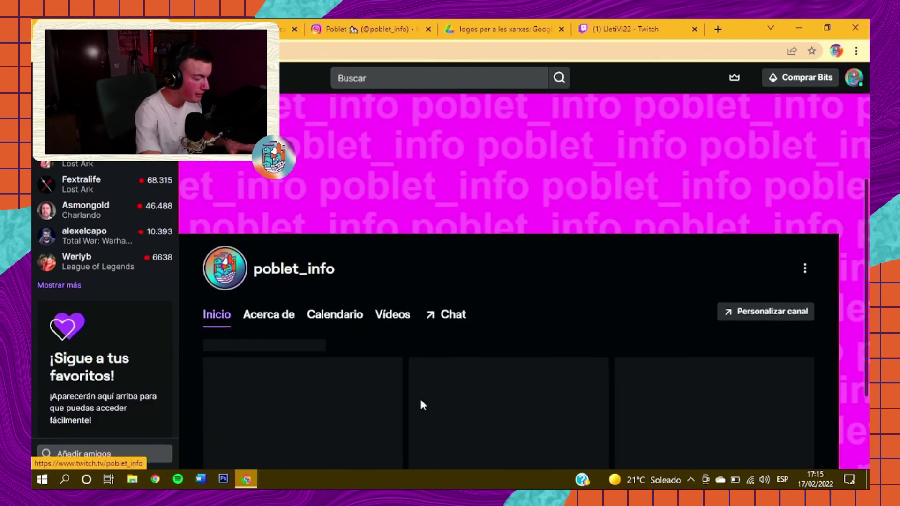
scroll(456, 290, down, 1)
click(452, 245)
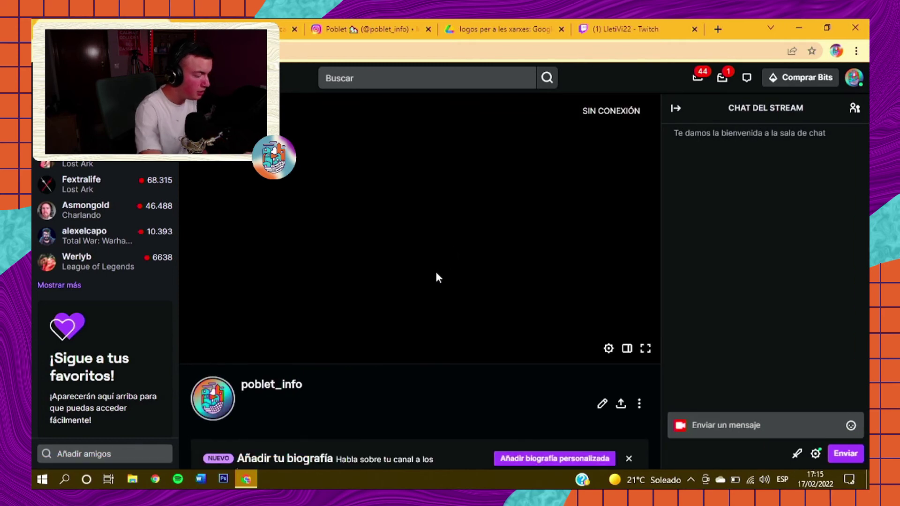
scroll(436, 277, down, 6)
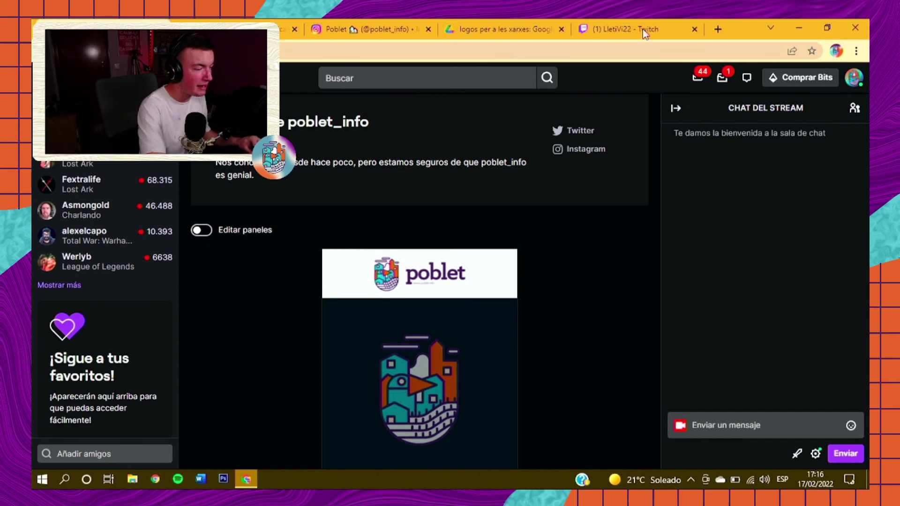
Step: Search 'obs studio', download the Windows installer from obsproject.com, and launch the .exe
click(717, 29)
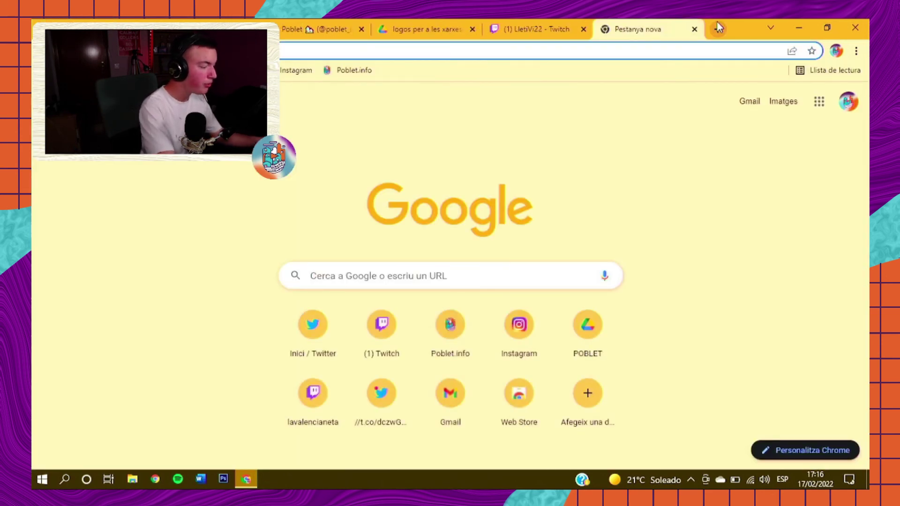
text(obs studio)
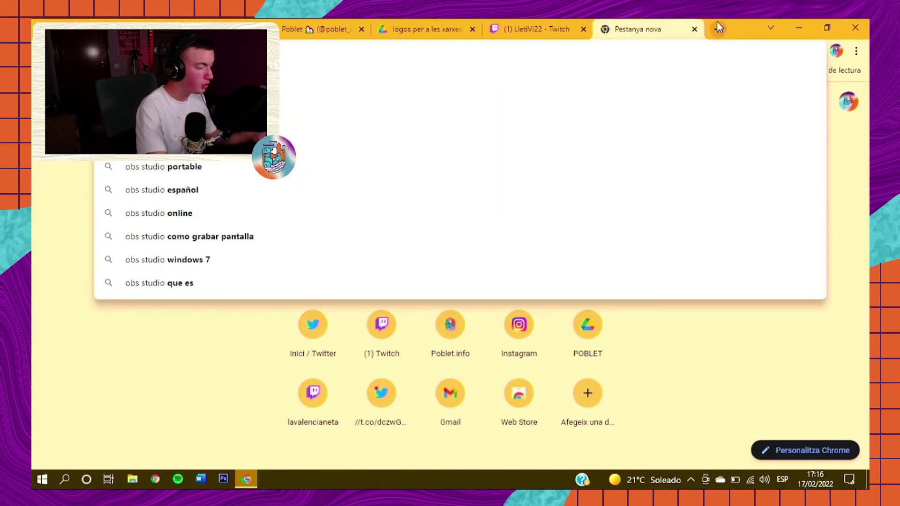
key(Return)
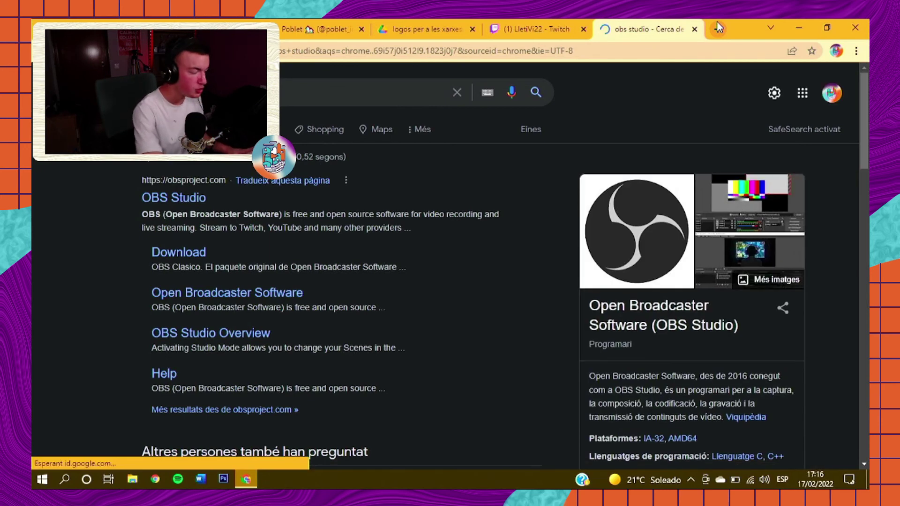
click(169, 199)
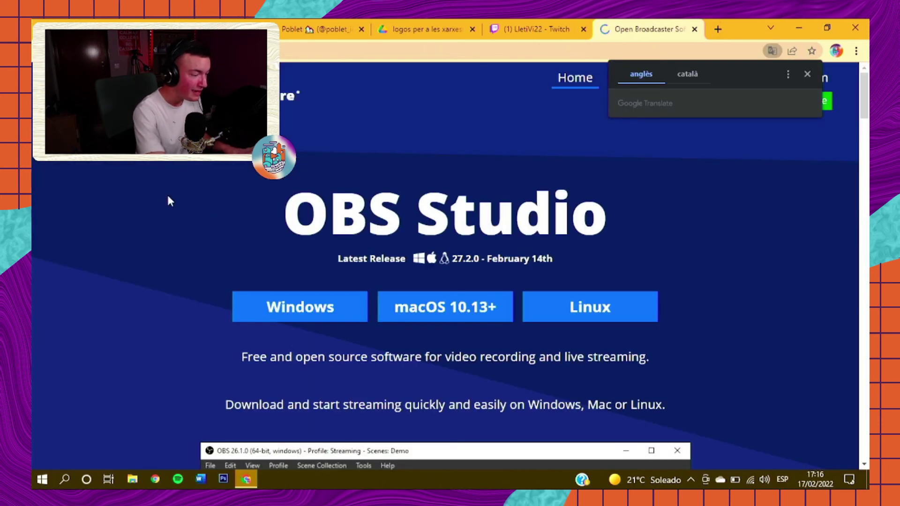
click(808, 75)
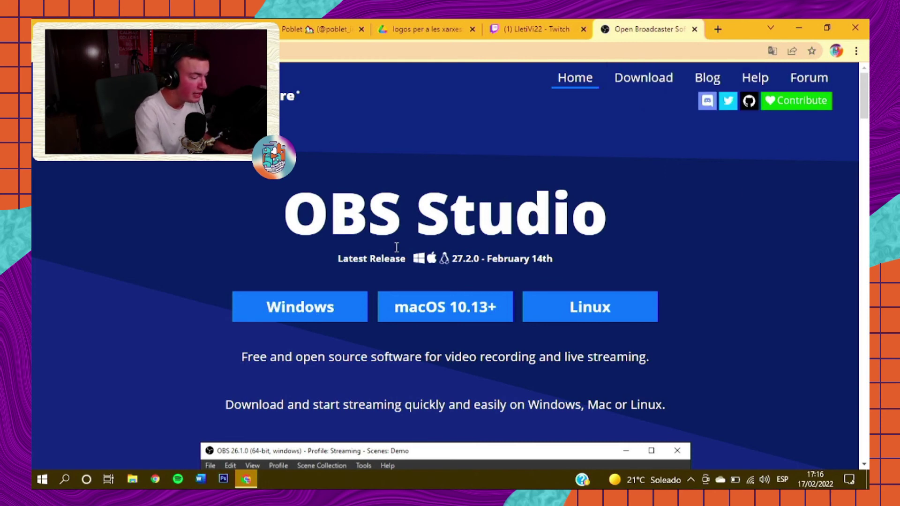
click(278, 311)
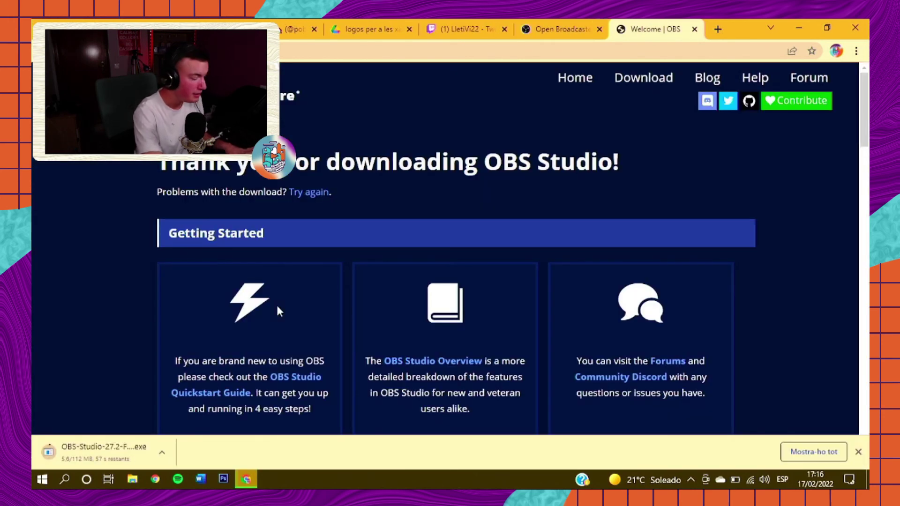
click(94, 448)
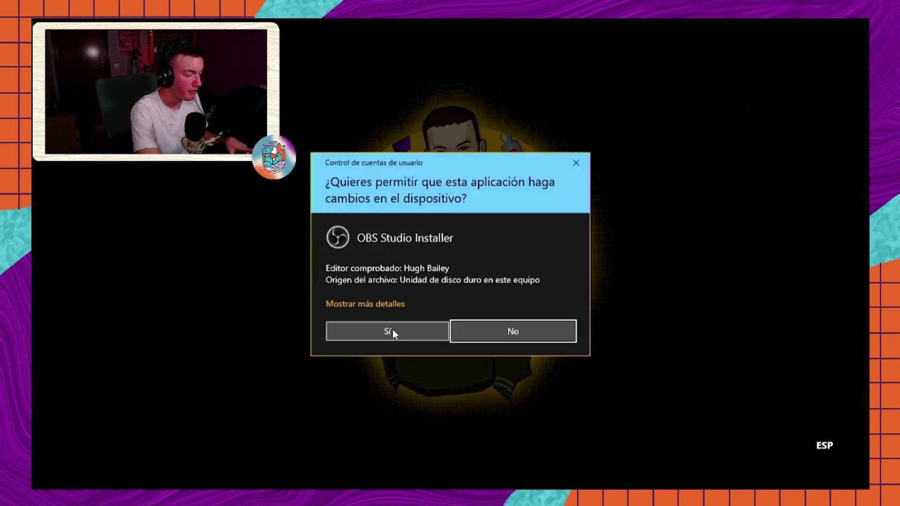
Step: Approve the UAC prompt, accept the license, and install OBS Studio 27.2 into the default C:\Program Files\obs-studio
click(392, 330)
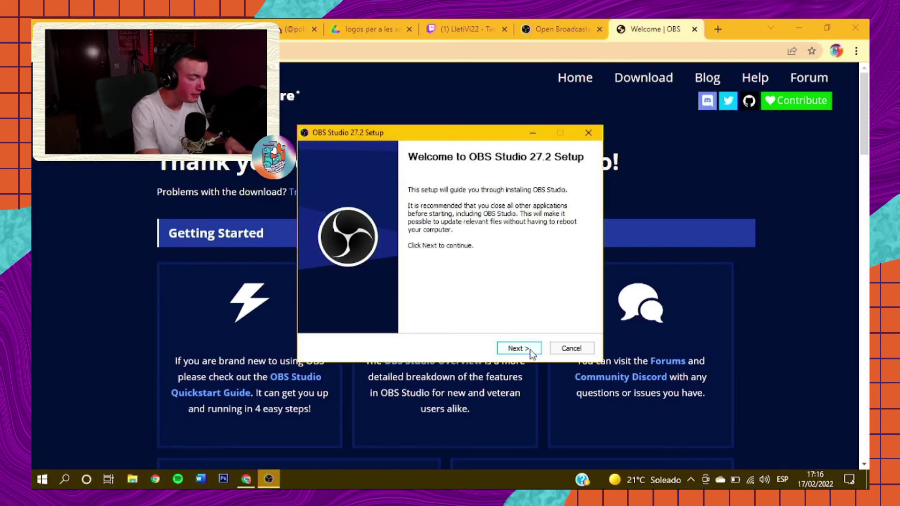
click(526, 351)
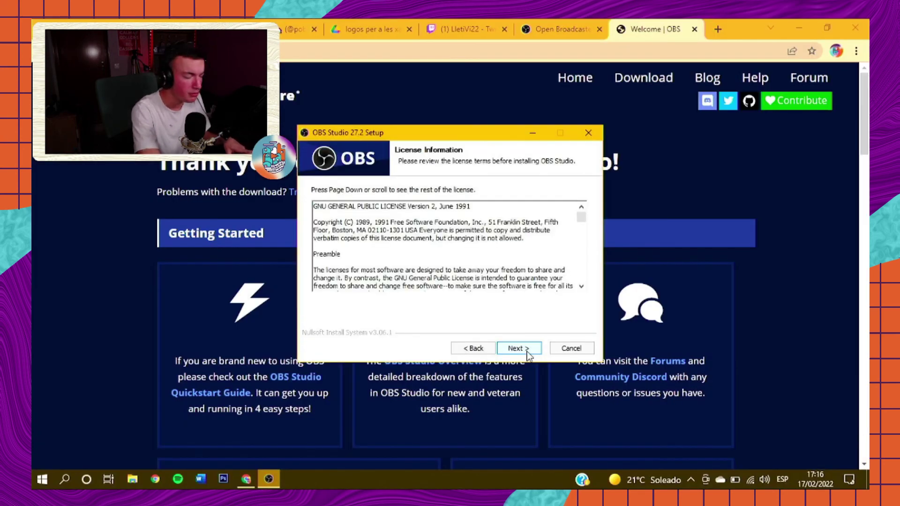
click(526, 349)
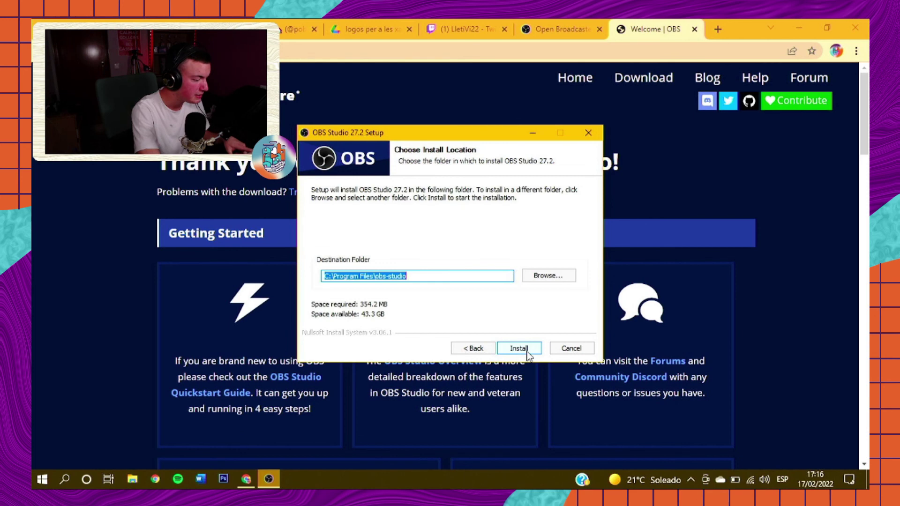
click(413, 275)
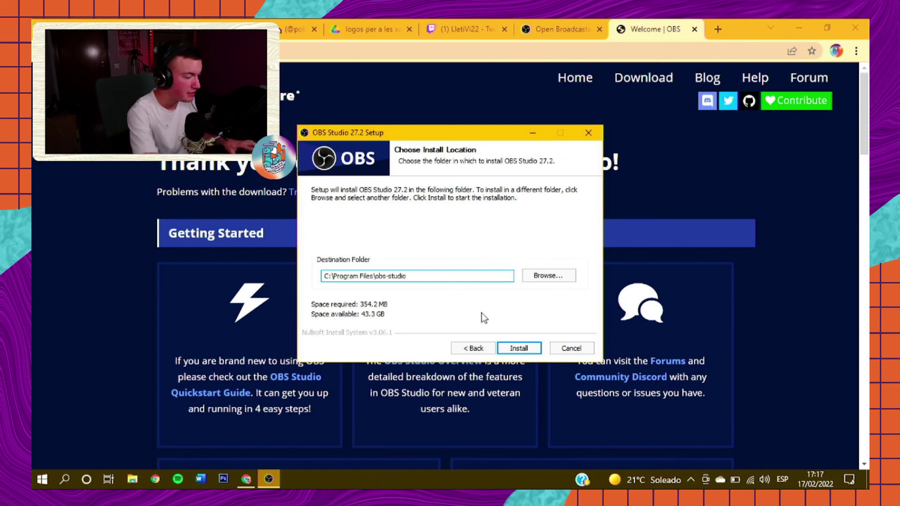
click(519, 349)
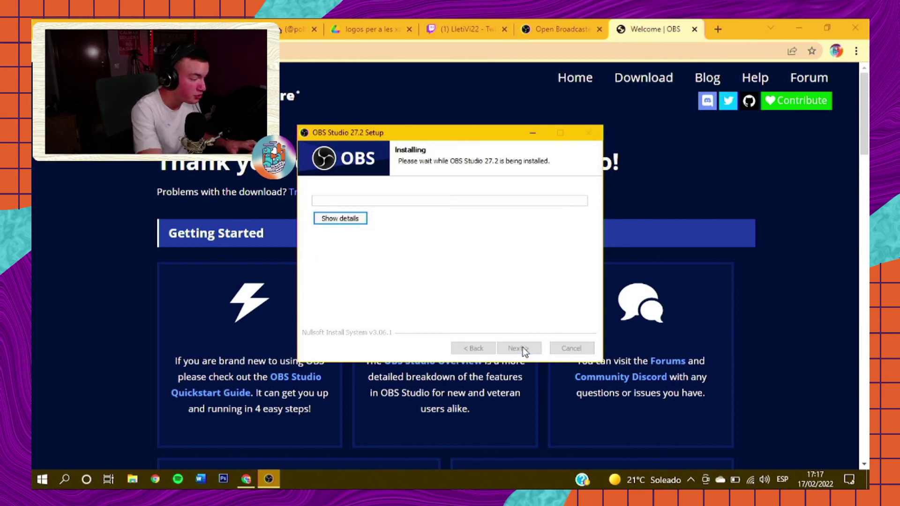